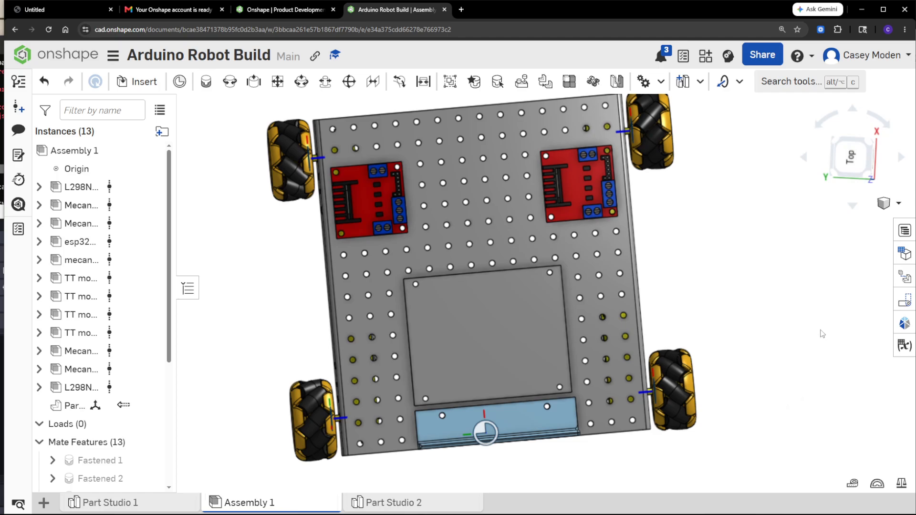
{"action": "right_click_drag", "start_coordinate": [810, 385], "coordinate": [802, 330]}
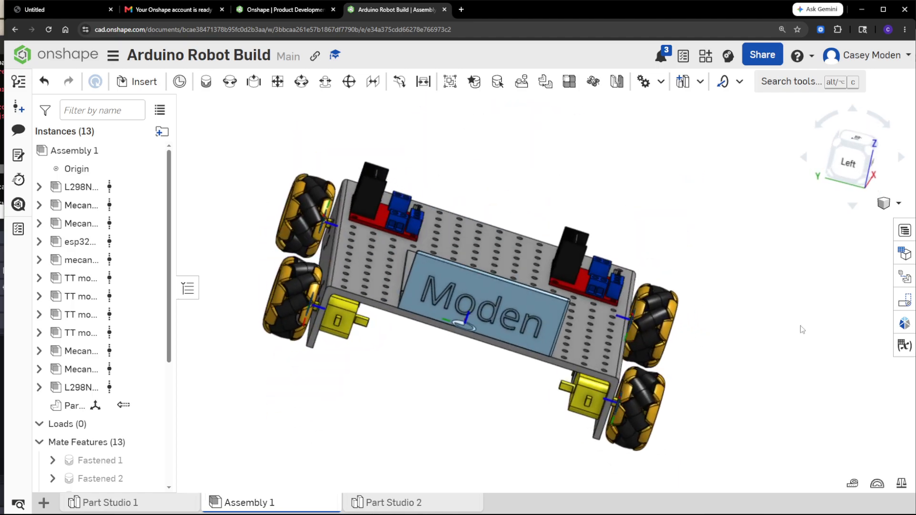
{"action": "left_click", "coordinate": [1, 403]}
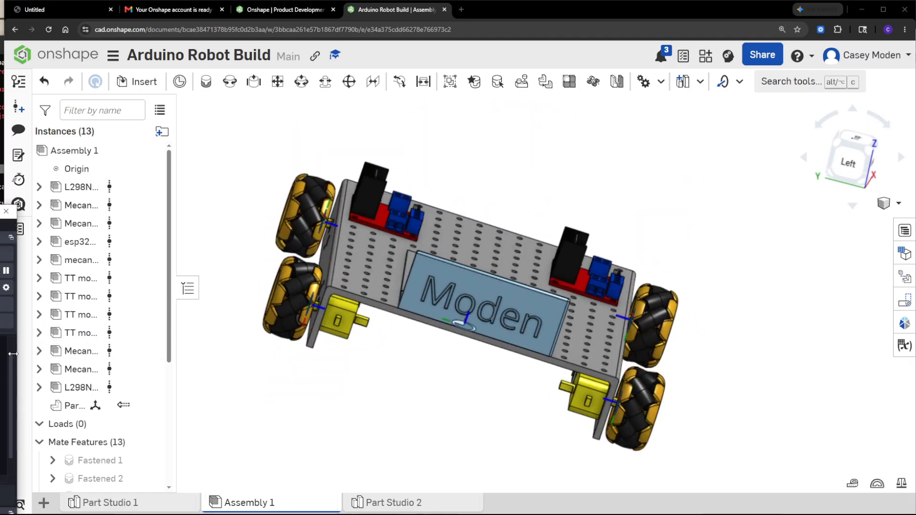
{"action": "left_click", "coordinate": [230, 376]}
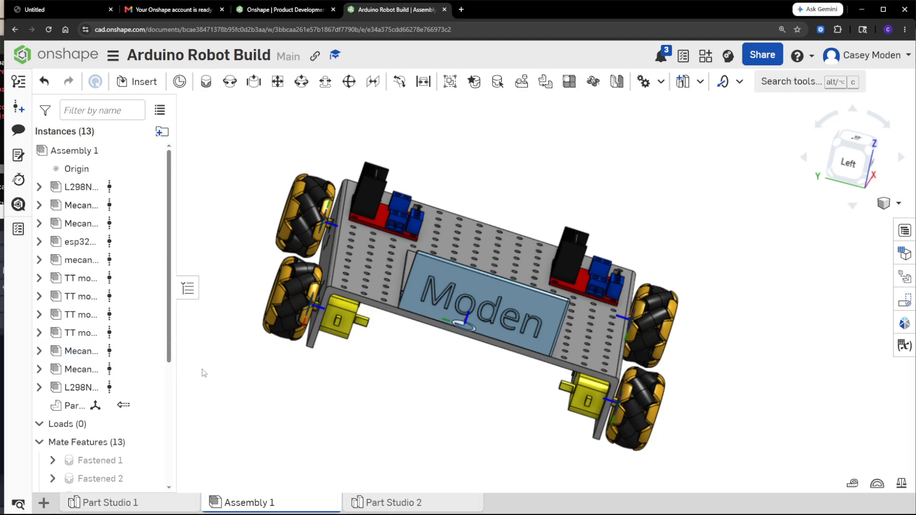
{"action": "key", "text": "alt+Tab"}
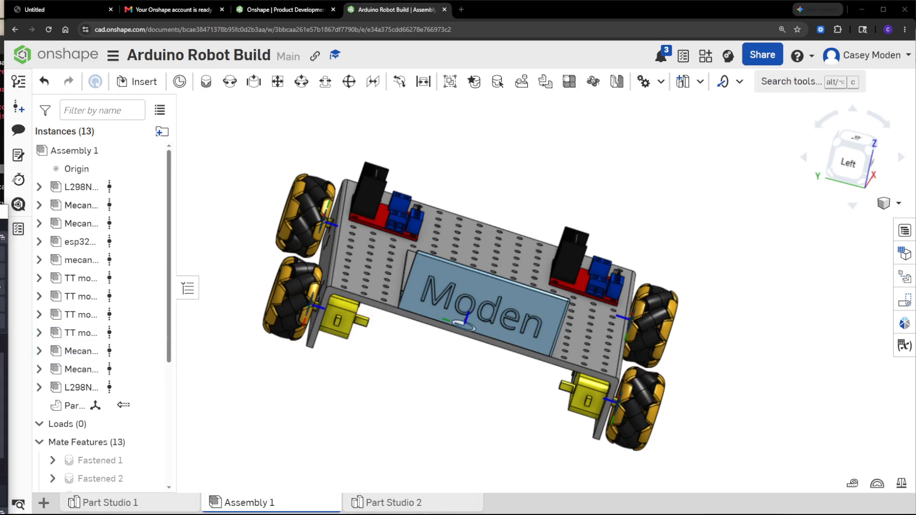
{"action": "left_click", "coordinate": [314, 388]}
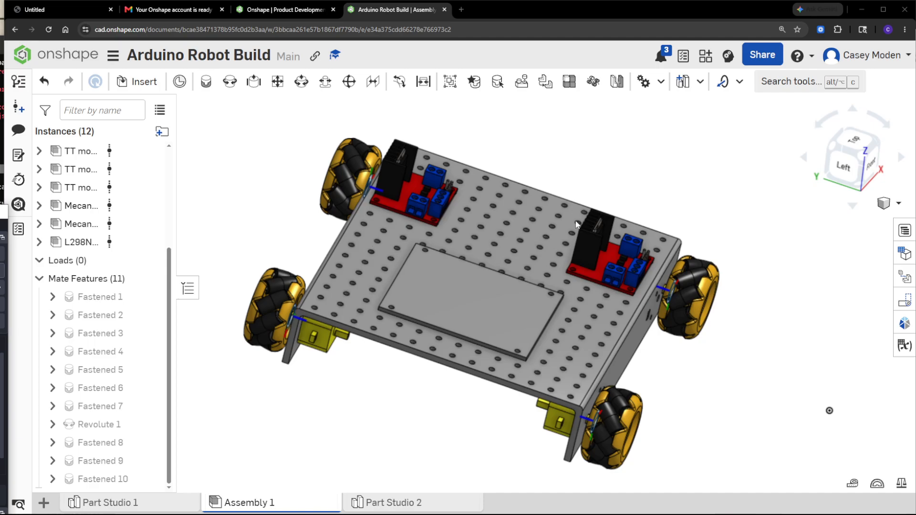
Delete Part Studio 2 from the document.
{"action": "right_click_drag", "start_coordinate": [829, 409], "coordinate": [694, 162]}
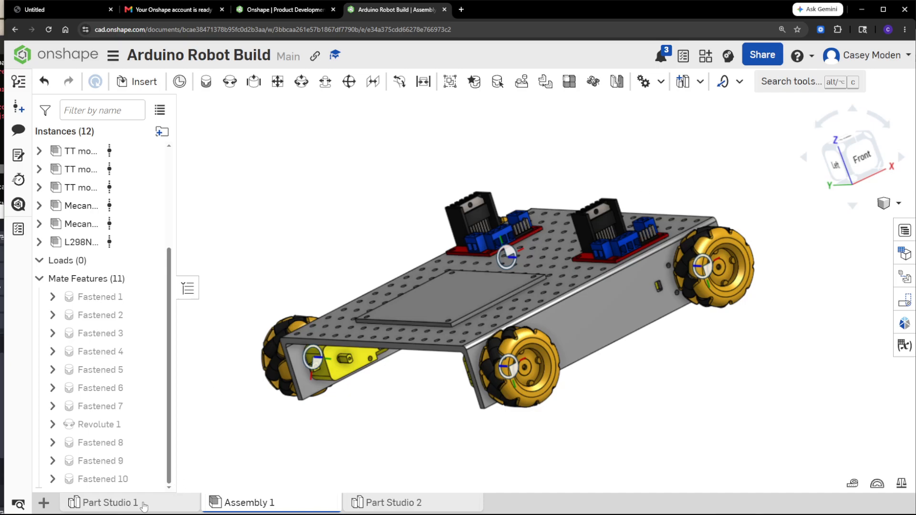
{"action": "right_click", "coordinate": [413, 505]}
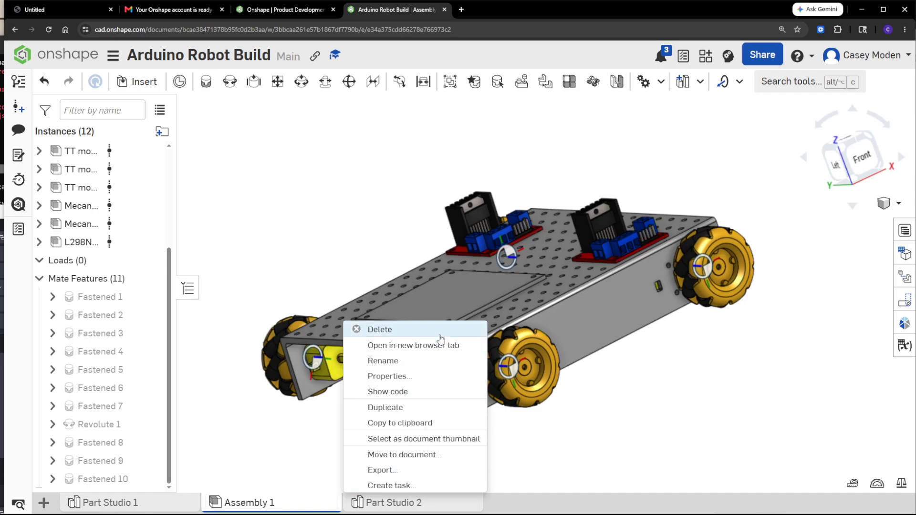
{"action": "left_click", "coordinate": [377, 329]}
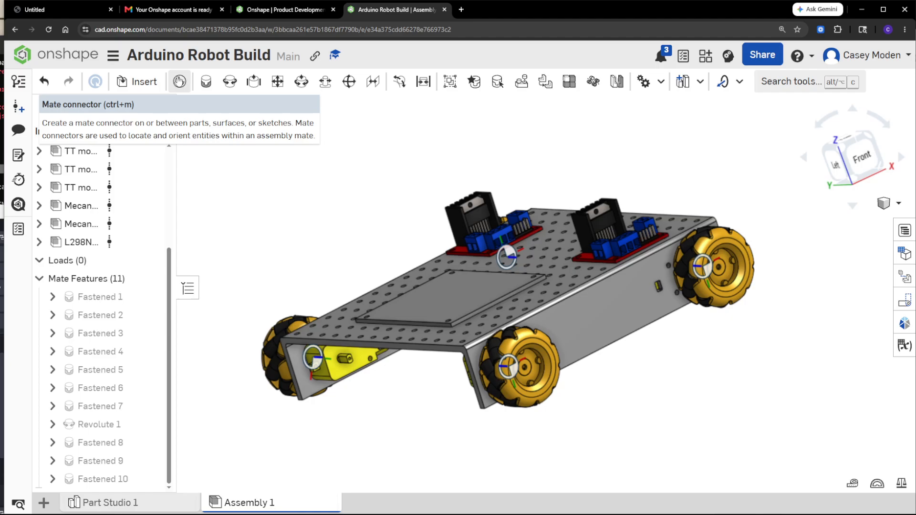
Add a mate connector on the middle hole of the chassis plate's edge row, beside the raised rectangular plate.
{"action": "left_click", "coordinate": [179, 82]}
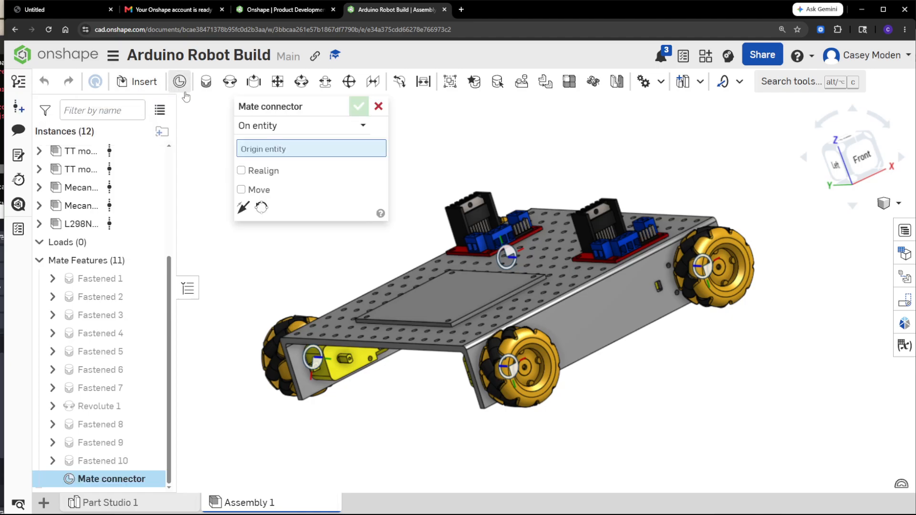
{"action": "right_click_drag", "start_coordinate": [319, 206], "coordinate": [353, 272]}
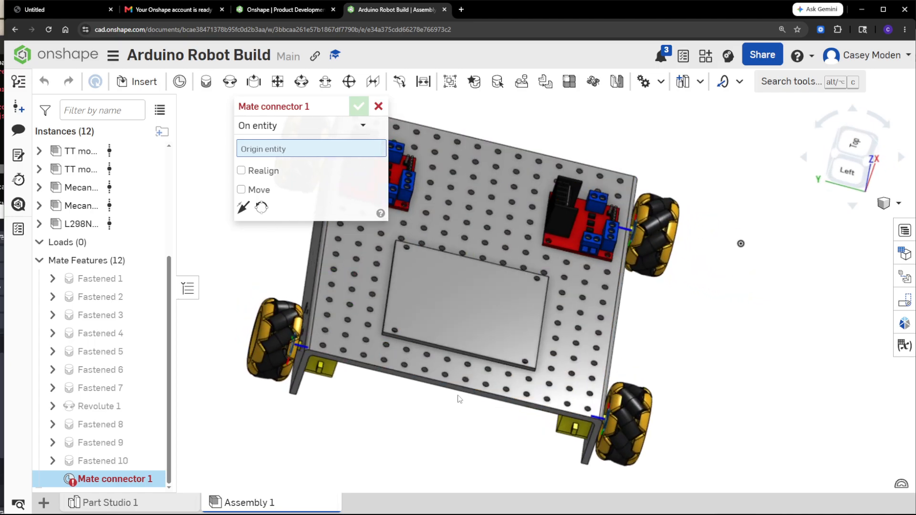
{"action": "scroll", "coordinate": [467, 386], "scroll_direction": "down", "scroll_amount": 5}
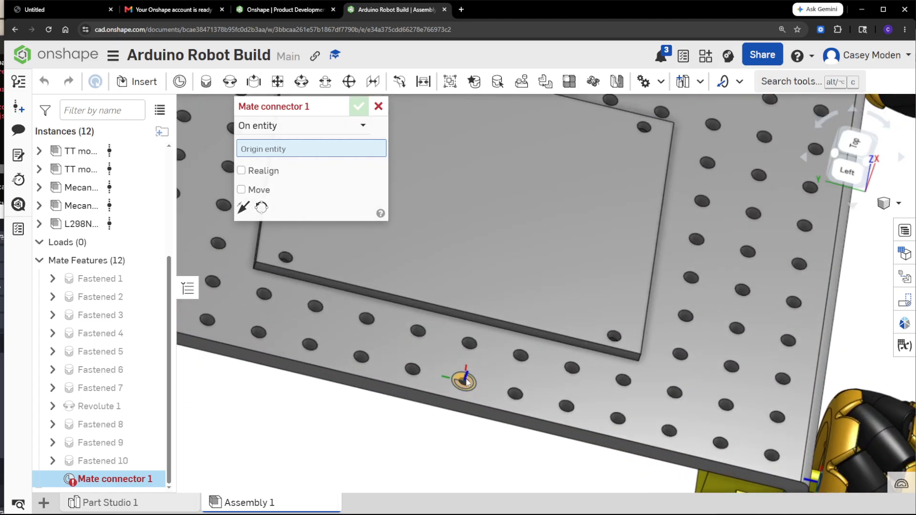
{"action": "left_click", "coordinate": [459, 381]}
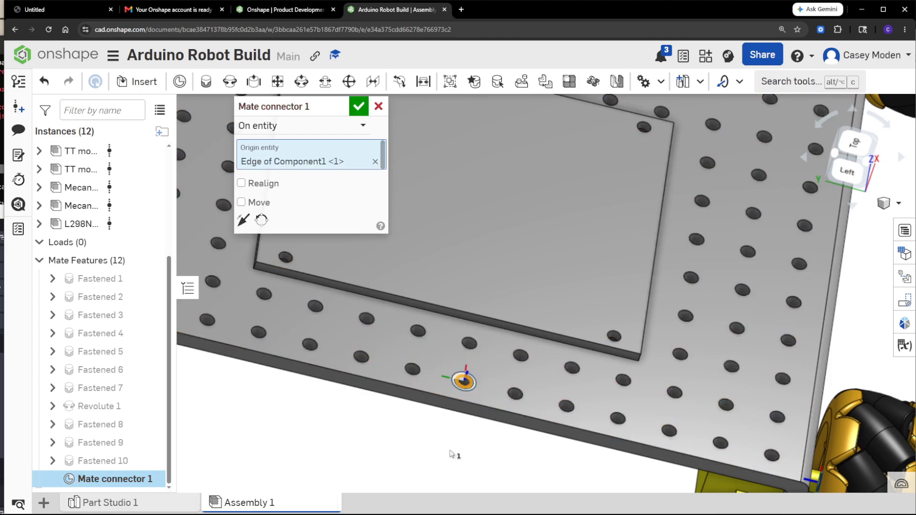
{"action": "scroll", "coordinate": [453, 459], "scroll_direction": "up", "scroll_amount": 5}
{"action": "scroll", "coordinate": [453, 460], "scroll_direction": "up", "scroll_amount": 5}
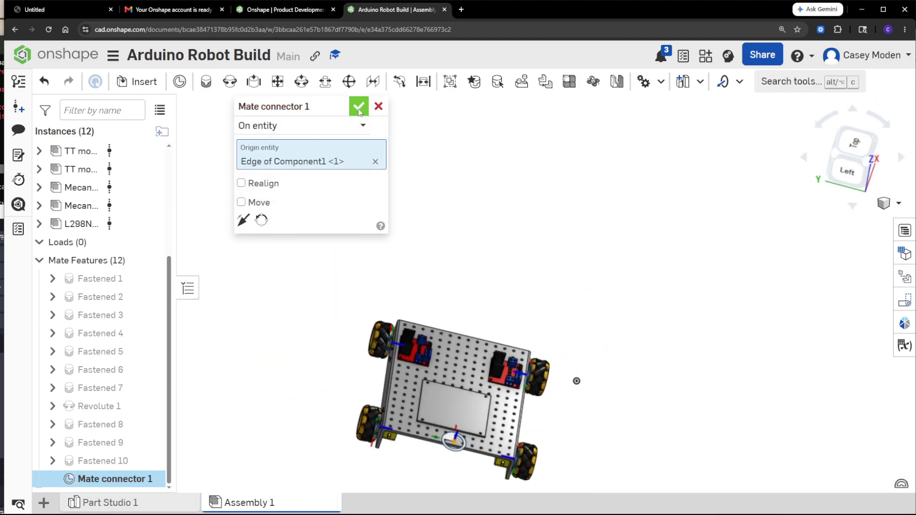
{"action": "left_click", "coordinate": [359, 107]}
Create a Part Studio in context of the assembly, using Mate connector 1 on the chassis hole as its origin.
{"action": "middle_click_drag", "start_coordinate": [758, 385], "coordinate": [695, 341]}
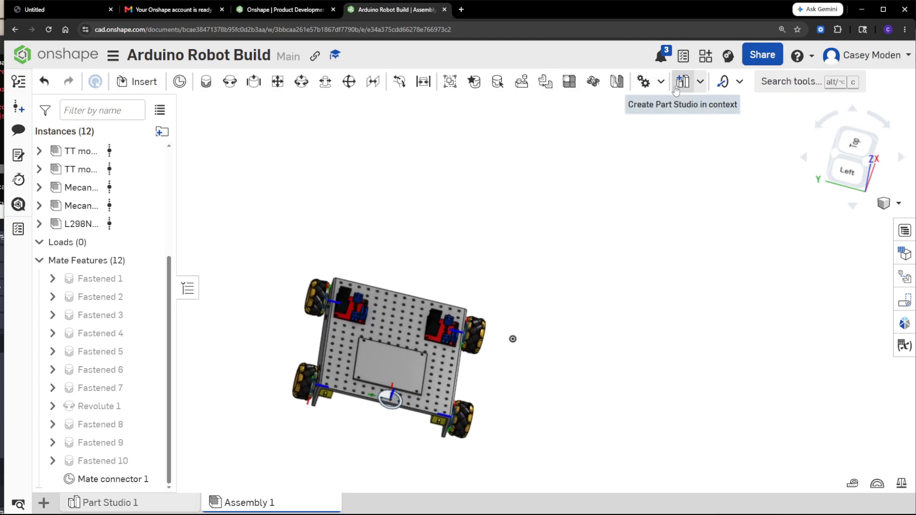
{"action": "left_click", "coordinate": [704, 85]}
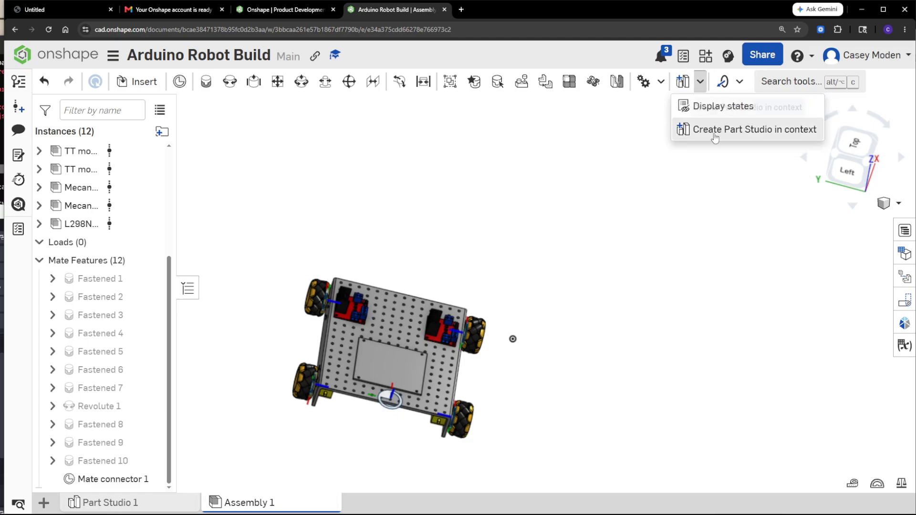
{"action": "left_click", "coordinate": [703, 85]}
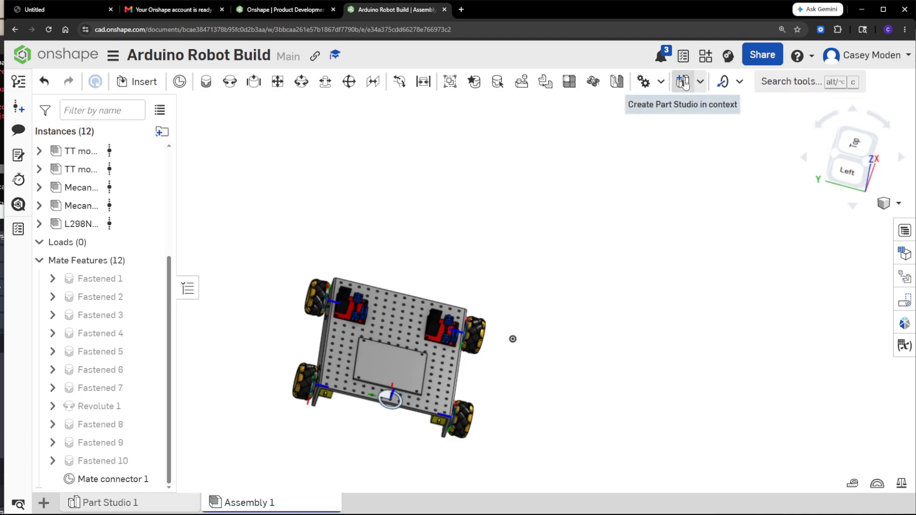
{"action": "left_click", "coordinate": [684, 83]}
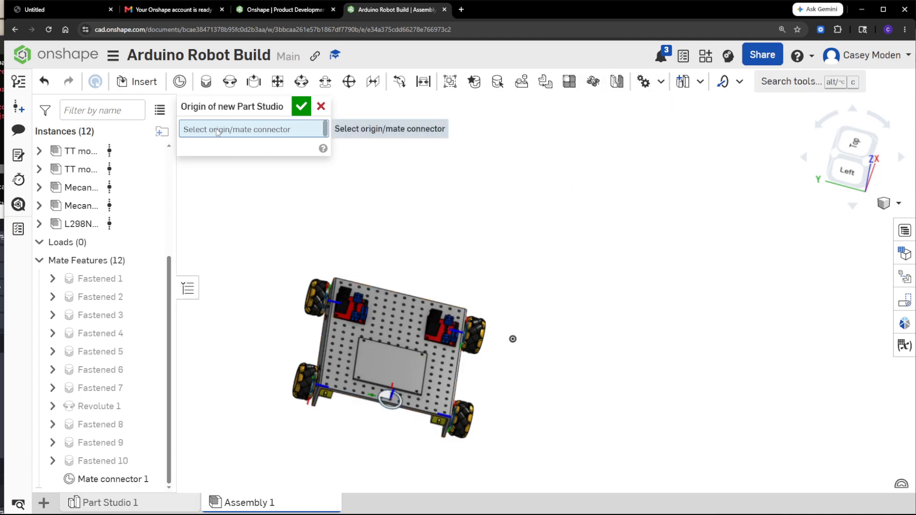
{"action": "right_click_drag", "start_coordinate": [429, 361], "coordinate": [365, 425]}
{"action": "scroll", "coordinate": [366, 428], "scroll_direction": "up", "scroll_amount": 5}
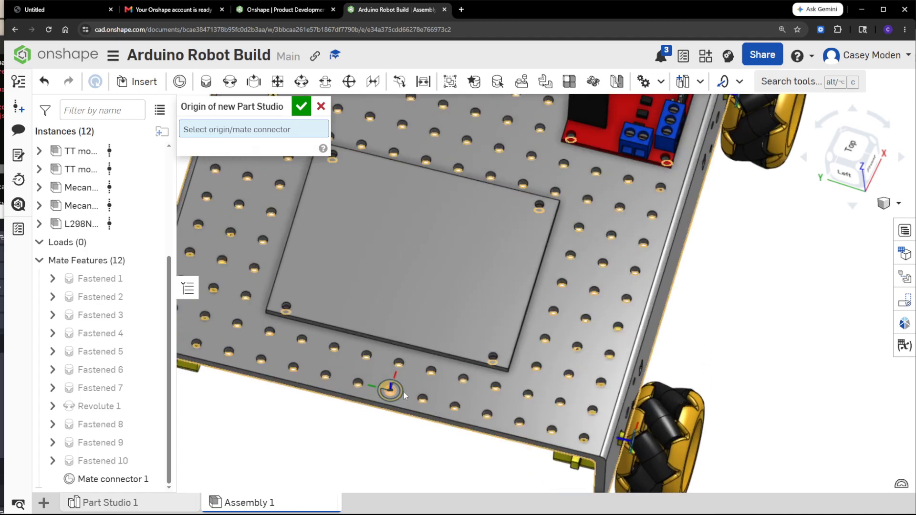
{"action": "scroll", "coordinate": [399, 390], "scroll_direction": "up", "scroll_amount": 6}
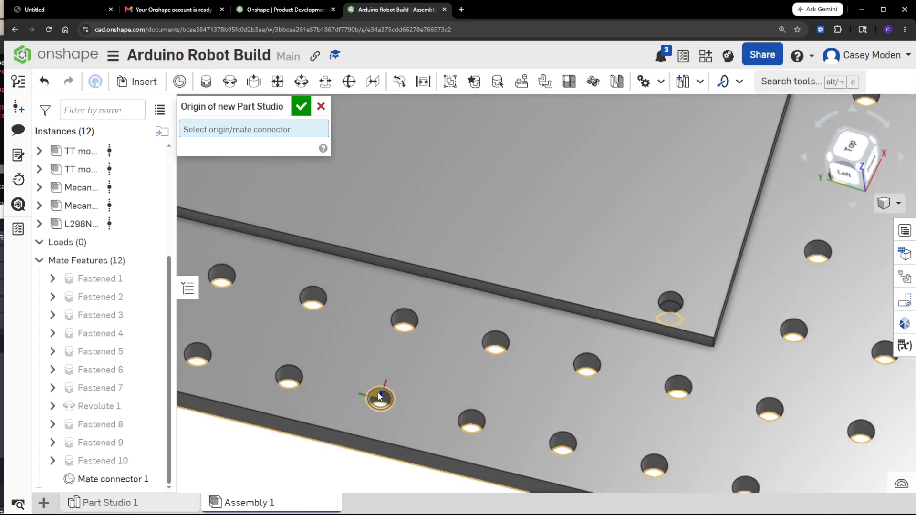
{"action": "right_click_drag", "start_coordinate": [378, 397], "coordinate": [387, 375]}
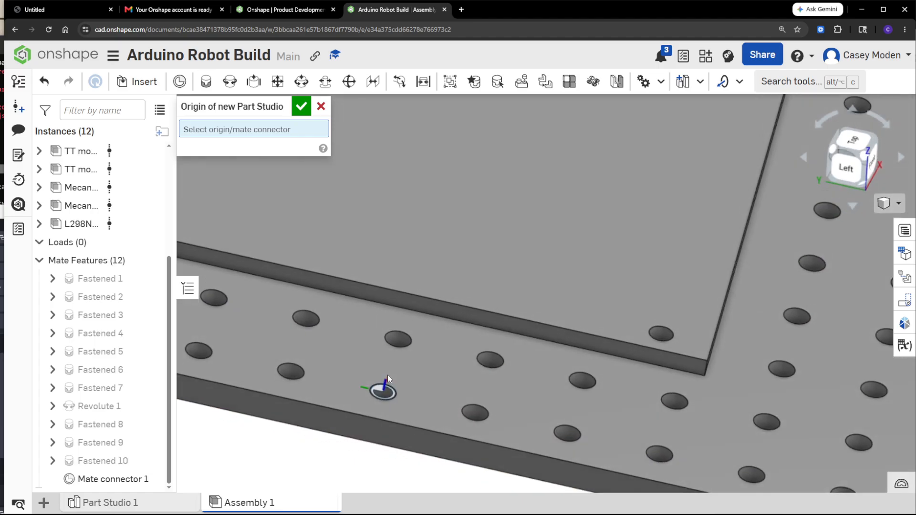
{"action": "left_click", "coordinate": [383, 385]}
{"action": "key", "text": "f"}
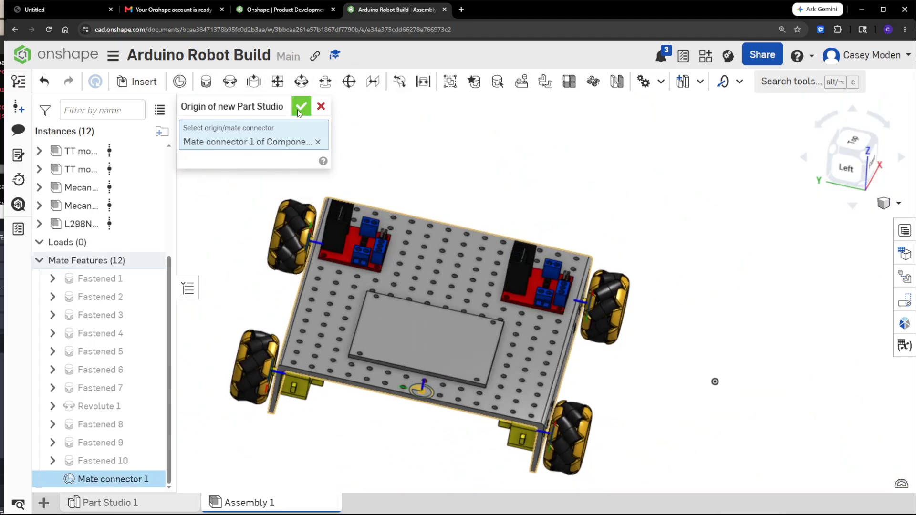
{"action": "left_click", "coordinate": [300, 111]}
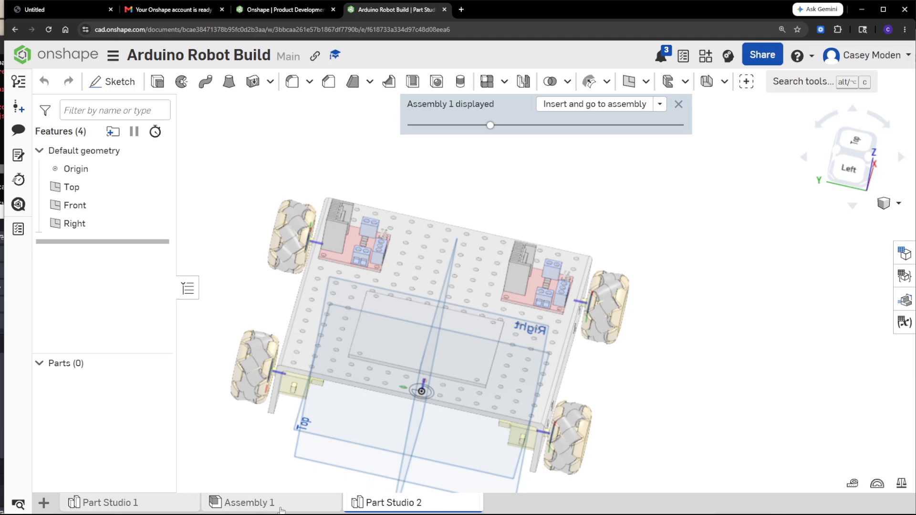
Fade the displayed Assembly 1 context so the surrounding robot parts are more transparent.
{"action": "right_click_drag", "start_coordinate": [689, 360], "coordinate": [653, 312]}
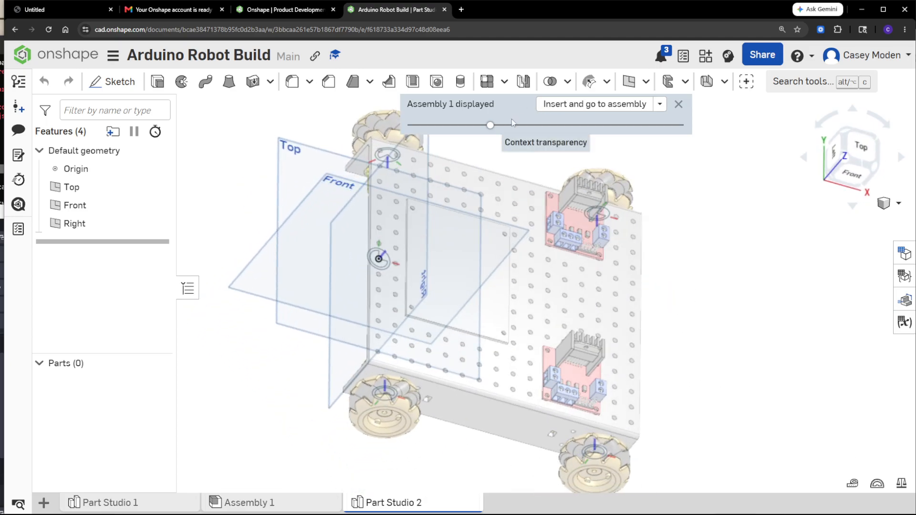
{"action": "left_click_drag", "start_coordinate": [491, 126], "coordinate": [435, 130]}
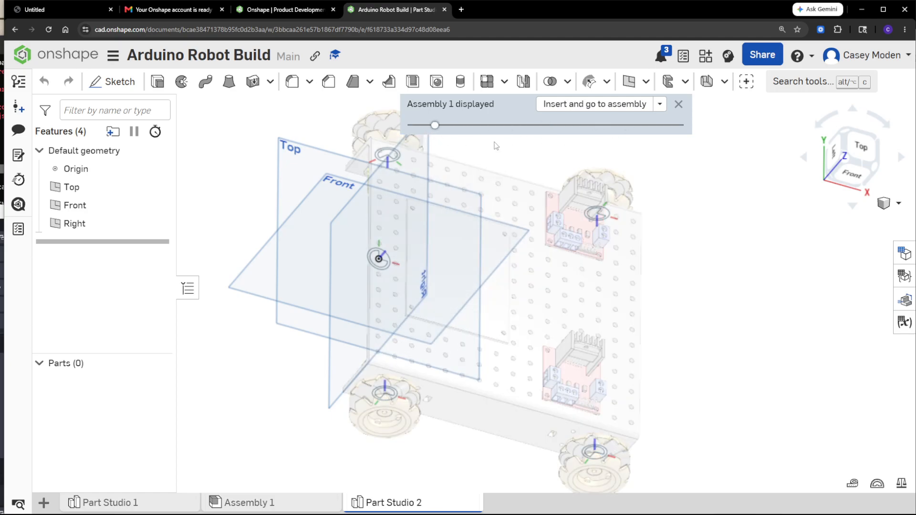
{"action": "right_click_drag", "start_coordinate": [763, 267], "coordinate": [752, 243]}
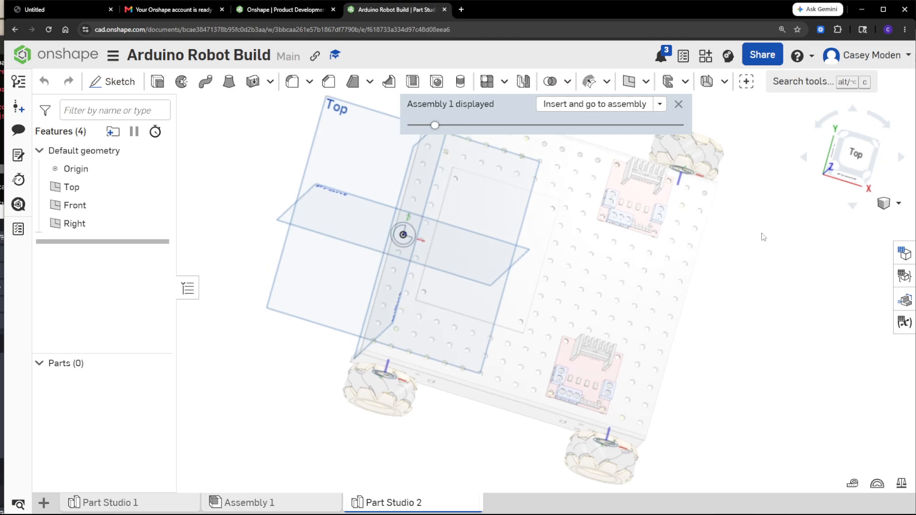
Start a new sketch on the Top plane of the in-context Part Studio.
{"action": "left_click", "coordinate": [112, 82]}
{"action": "middle_click_drag", "start_coordinate": [244, 257], "coordinate": [283, 435]}
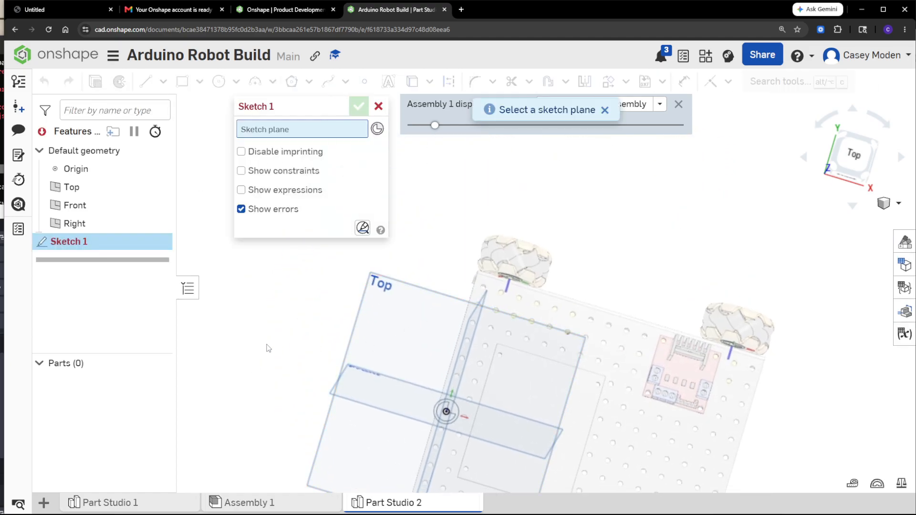
{"action": "right_click_drag", "start_coordinate": [266, 345], "coordinate": [423, 319]}
{"action": "right_click_drag", "start_coordinate": [366, 337], "coordinate": [584, 310]}
{"action": "left_click", "coordinate": [455, 284]}
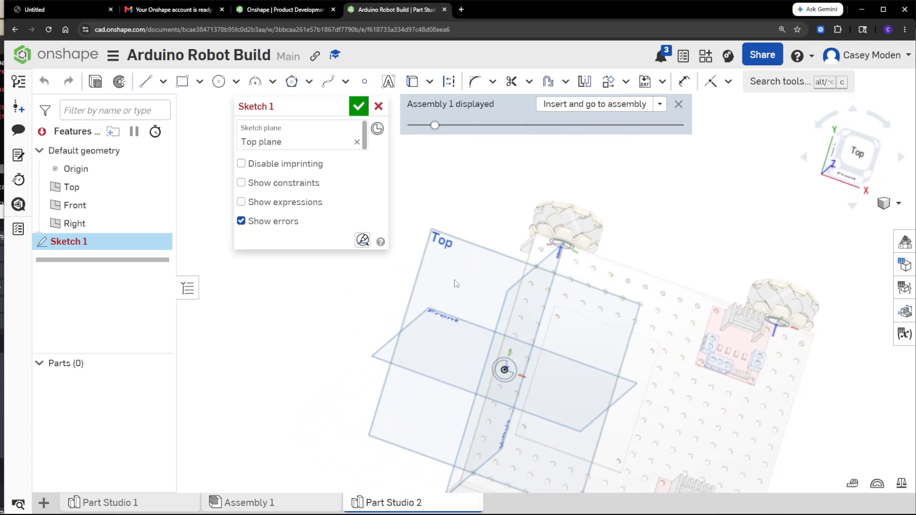
Project the edge of a second-row chassis hole, two columns from the origin, into the sketch with the Use tool.
{"action": "mouse_move", "coordinate": [700, 257]}
{"action": "right_mouse_down"}
{"action": "mouse_move", "coordinate": [664, 257]}
{"action": "mouse_move", "coordinate": [682, 256]}
{"action": "right_mouse_up"}
{"action": "left_click", "coordinate": [891, 133]}
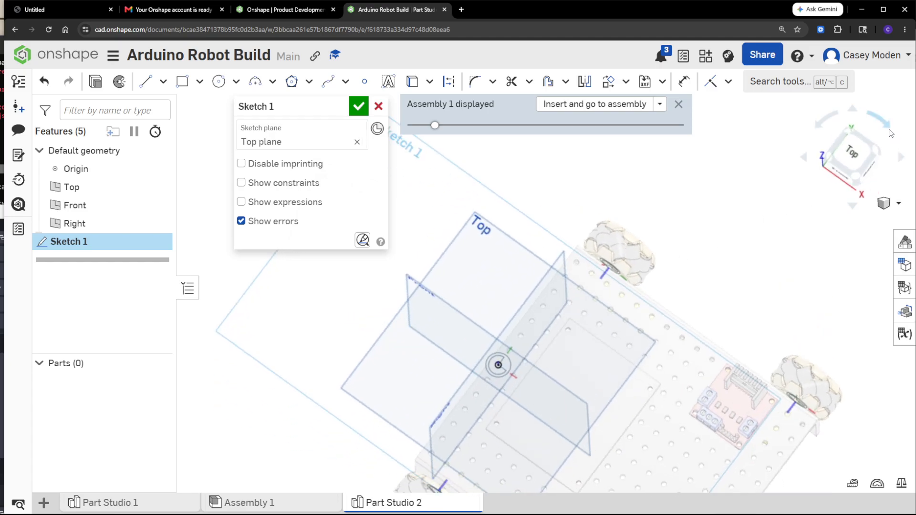
{"action": "left_click", "coordinate": [892, 131]}
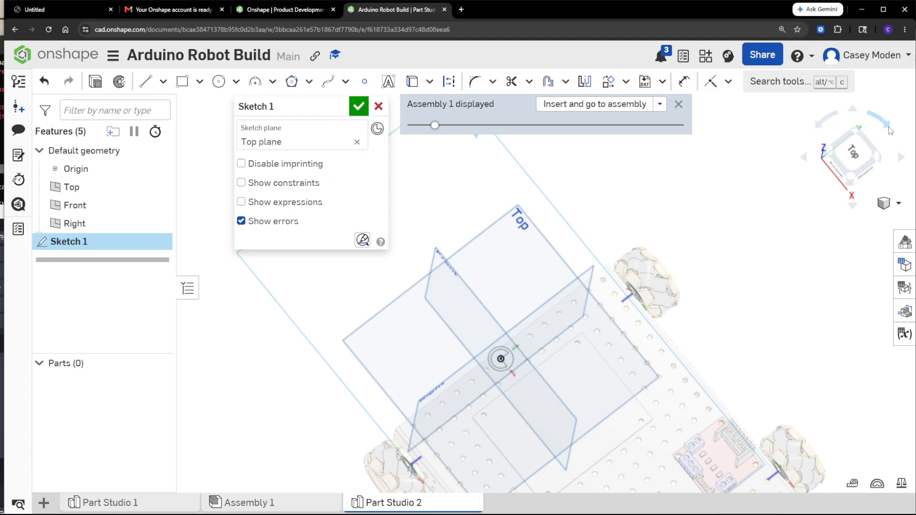
{"action": "left_click", "coordinate": [890, 131]}
{"action": "left_click", "coordinate": [890, 131]}
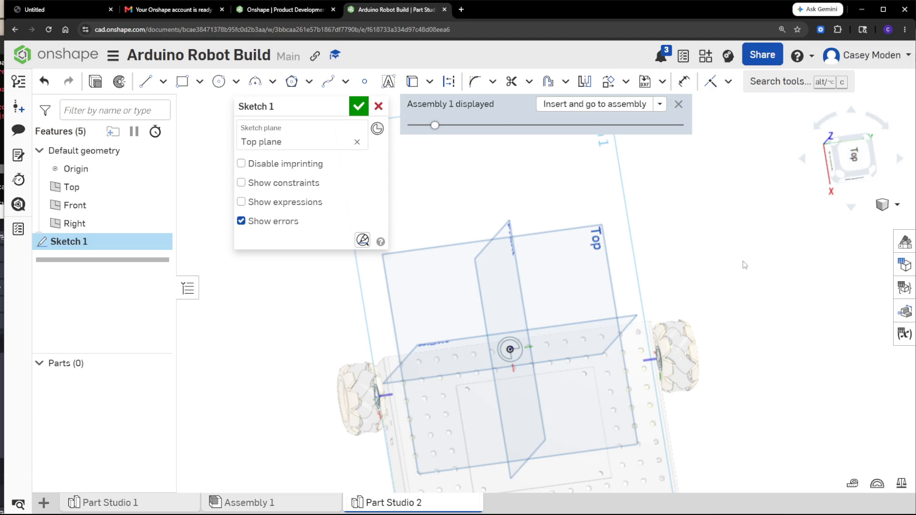
{"action": "right_click_drag", "start_coordinate": [752, 297], "coordinate": [751, 290]}
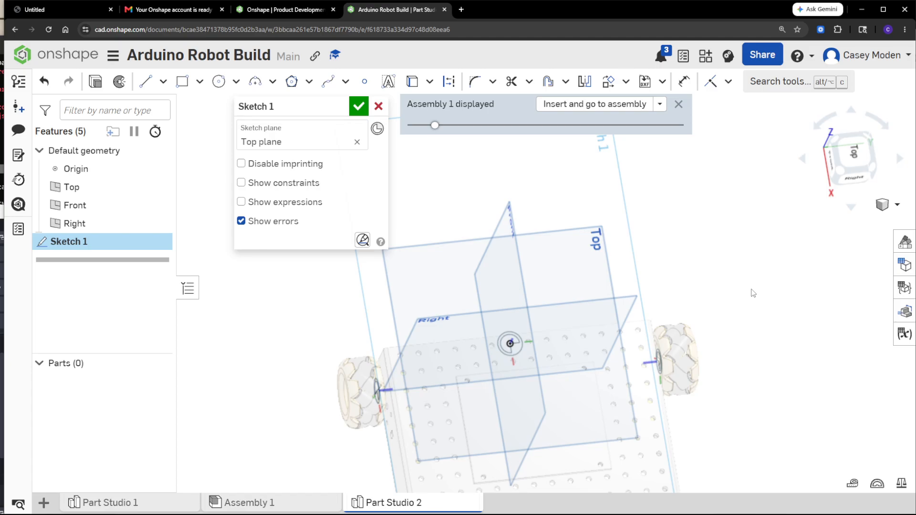
{"action": "right_click_drag", "start_coordinate": [752, 293], "coordinate": [753, 296]}
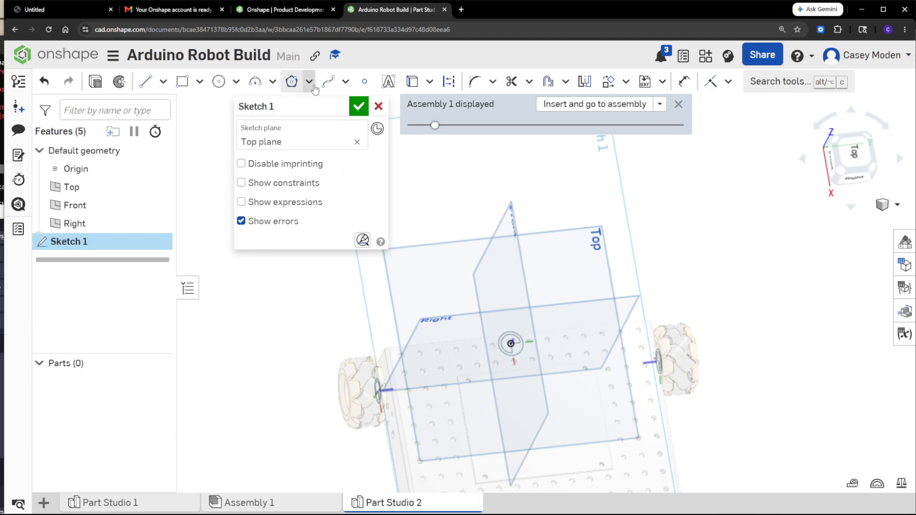
{"action": "left_click", "coordinate": [417, 83]}
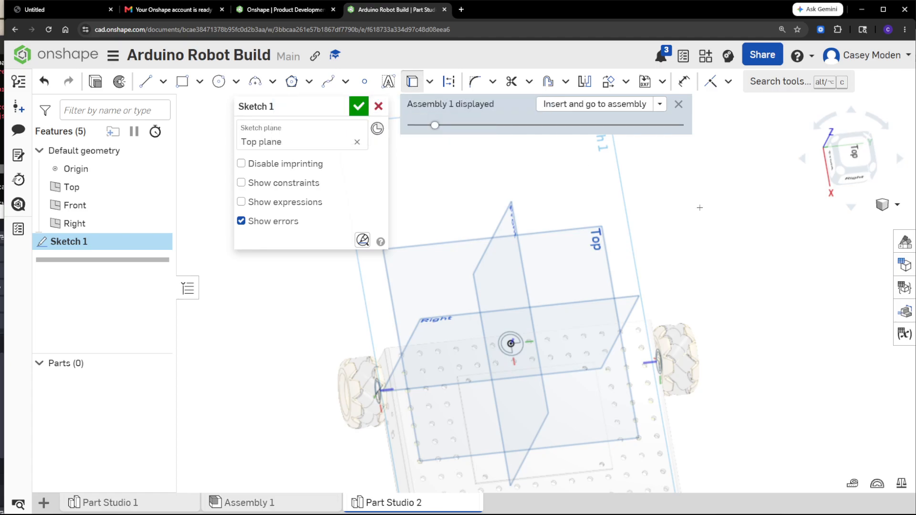
{"action": "scroll", "coordinate": [480, 360], "scroll_direction": "up", "scroll_amount": 6}
{"action": "left_click", "coordinate": [487, 360]}
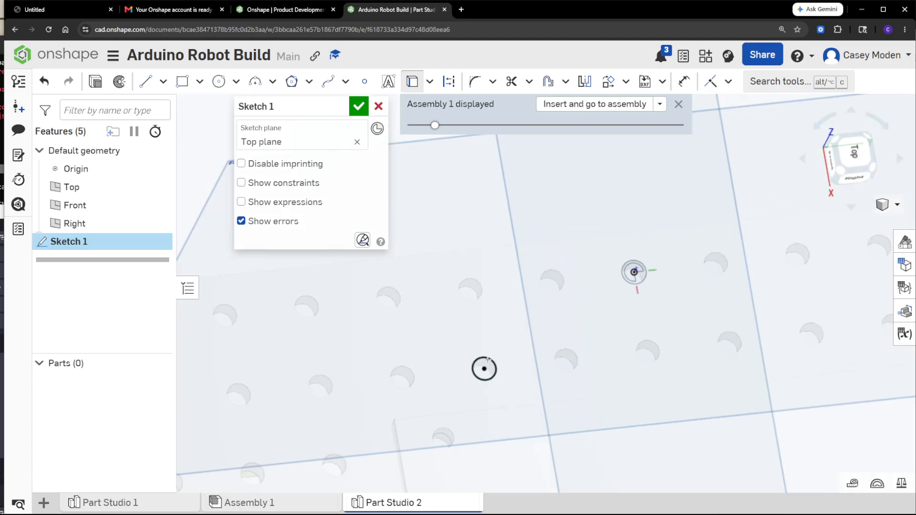
{"action": "scroll", "coordinate": [487, 360], "scroll_direction": "down", "scroll_amount": 3}
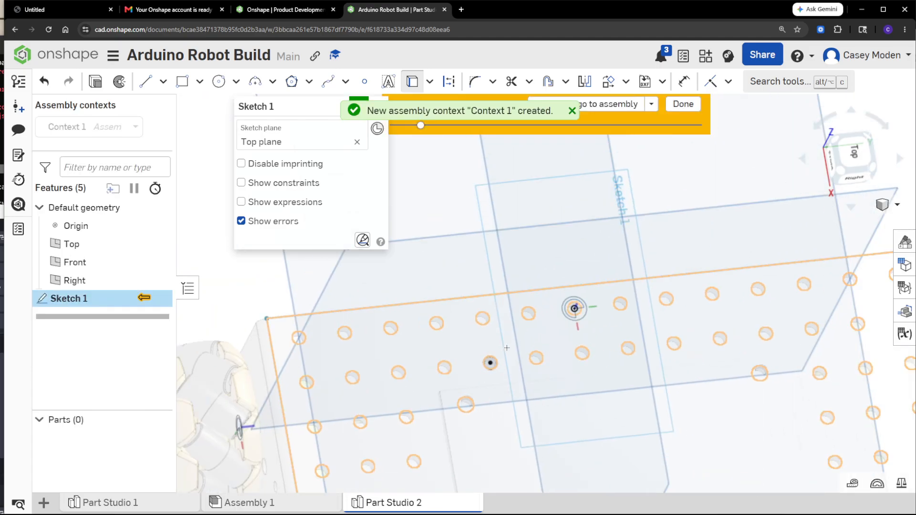
Project the second-row chassis hole three columns to the origin's other side and the chassis plate's outer edge into the sketch.
{"action": "left_click", "coordinate": [721, 332]}
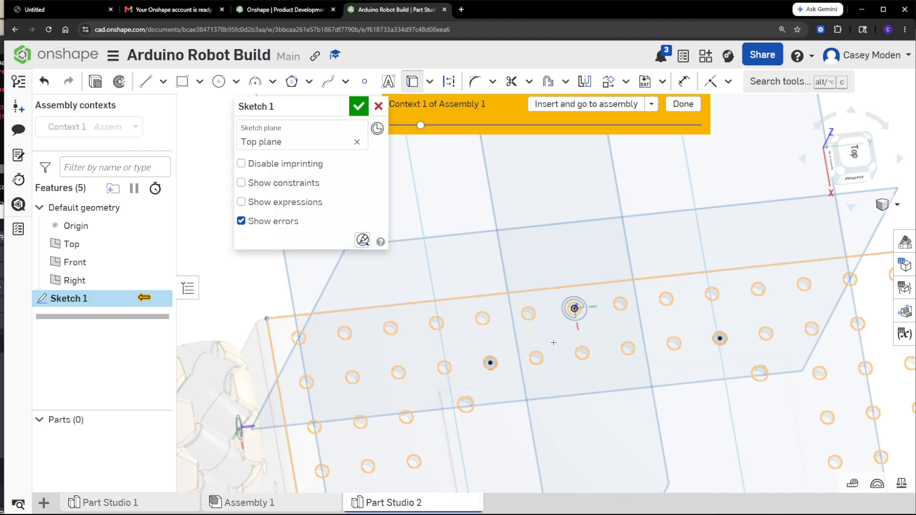
{"action": "left_click", "coordinate": [397, 305]}
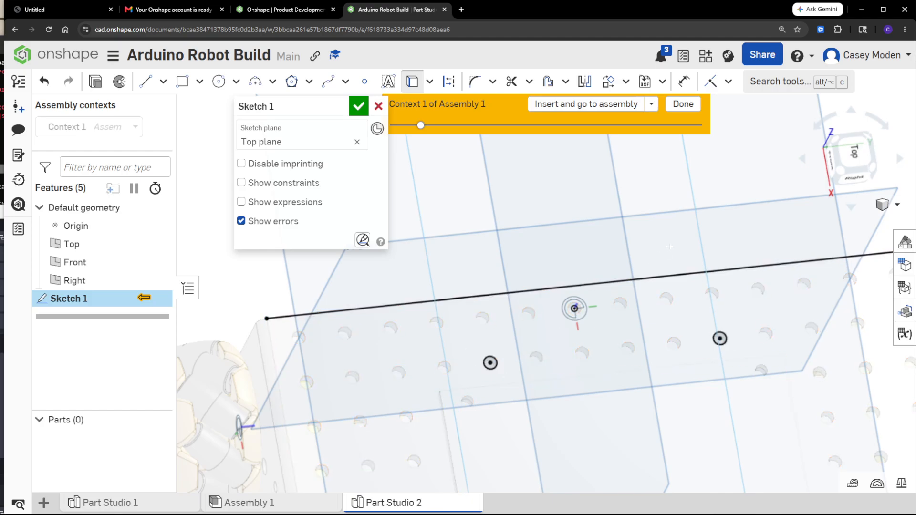
Sketch a corner rectangle about 3.461 by 0.926 in, starting on the projected chassis edge and enclosing both projected holes.
{"action": "right_click_drag", "start_coordinate": [670, 246], "coordinate": [663, 258]}
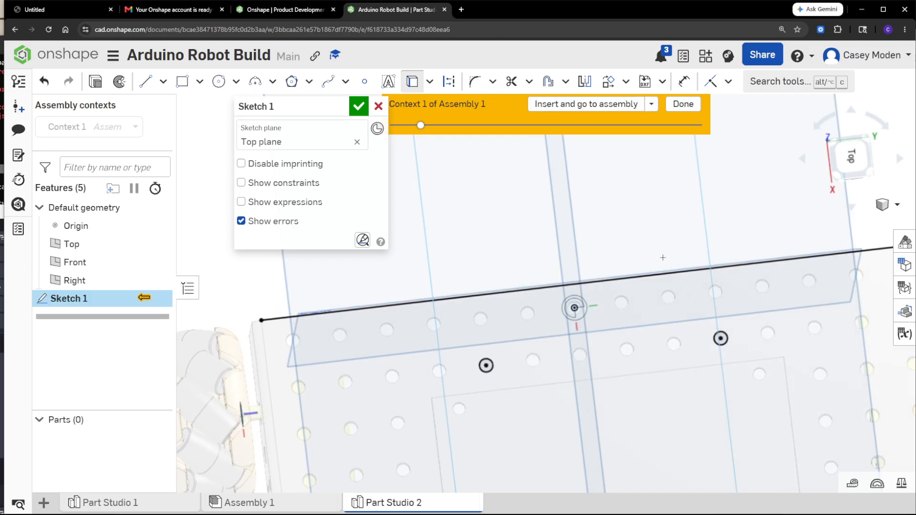
{"action": "scroll", "coordinate": [663, 258], "scroll_direction": "down", "scroll_amount": 5}
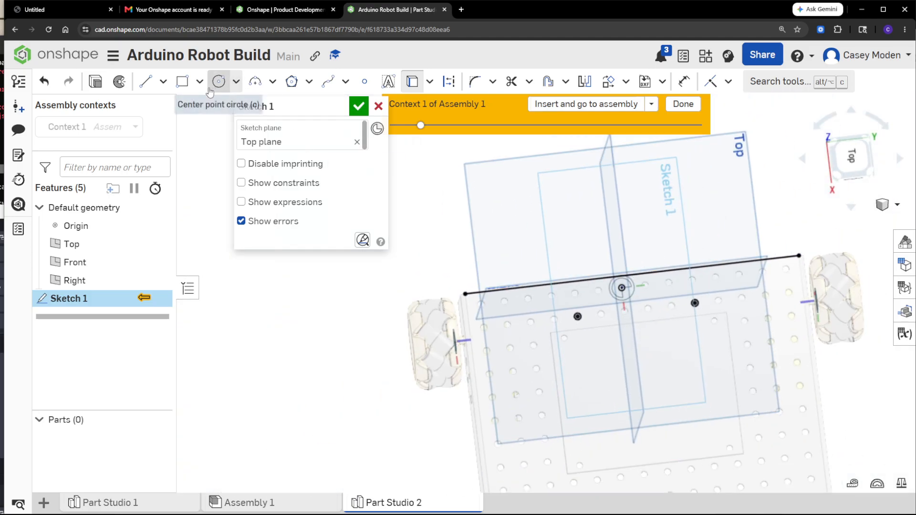
{"action": "left_click", "coordinate": [199, 82]}
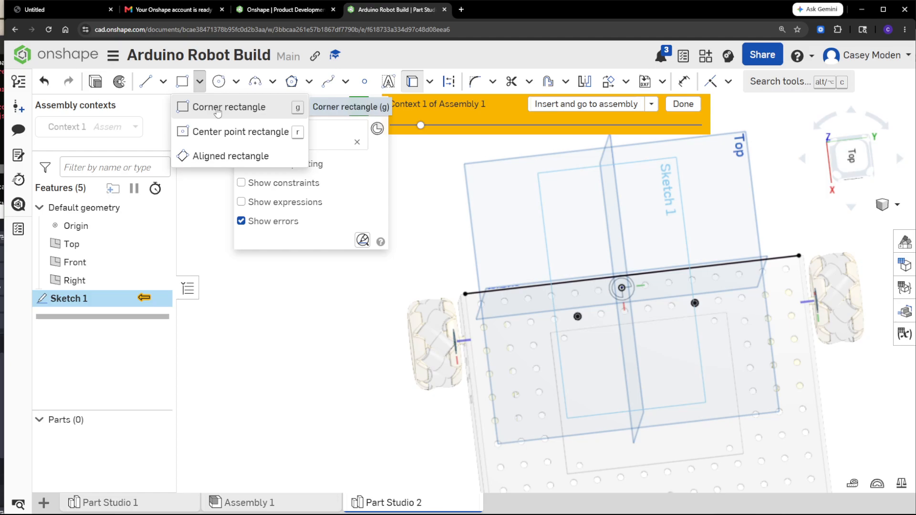
{"action": "left_click", "coordinate": [216, 106]}
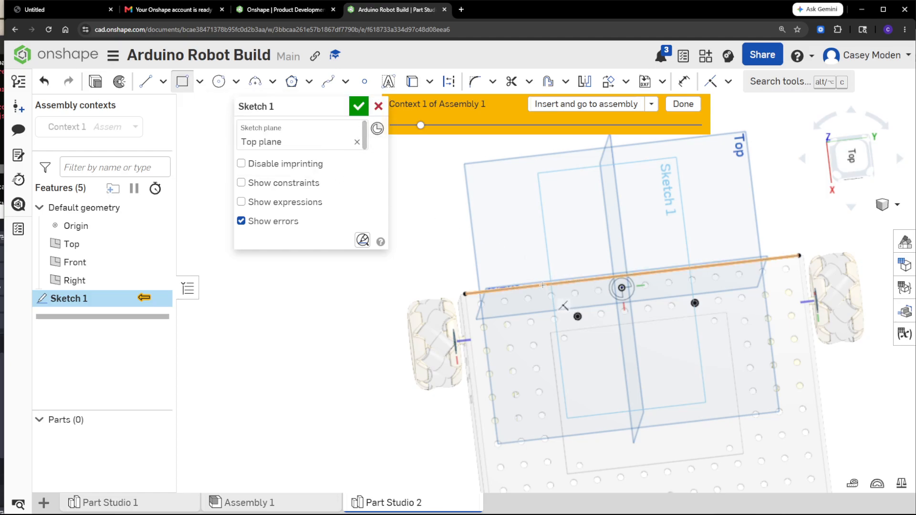
{"action": "left_click", "coordinate": [542, 285]}
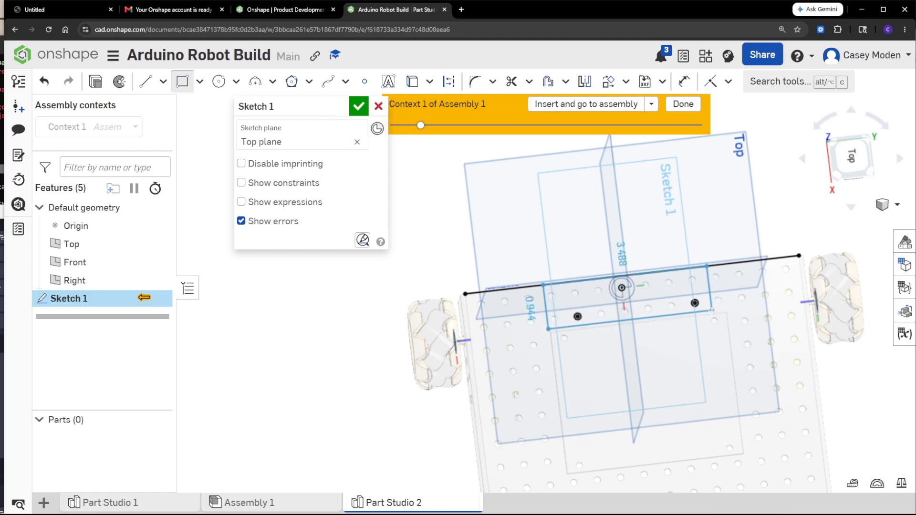
{"action": "left_click", "coordinate": [711, 309]}
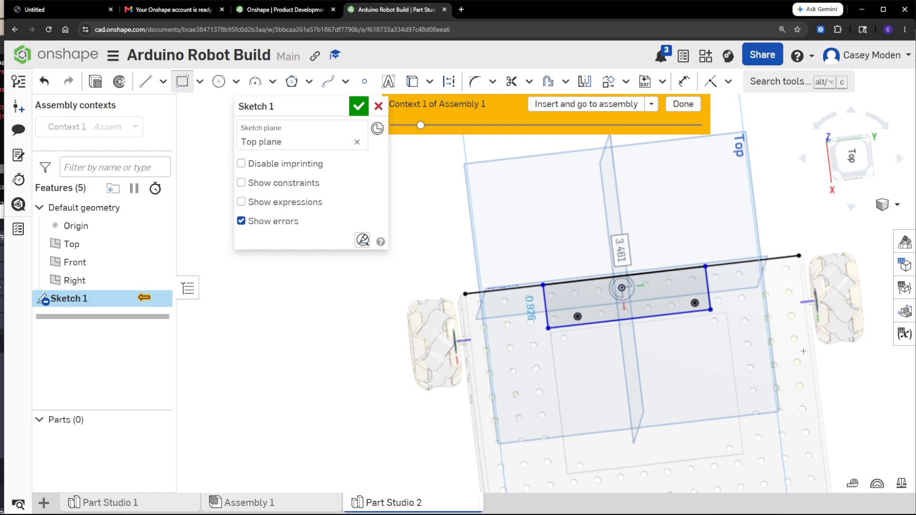
Try to sketch a thin rectangle about 3.461 by 0.171 in along the chassis edge, inside the first rectangle.
{"action": "right_click_drag", "start_coordinate": [711, 310], "coordinate": [805, 354]}
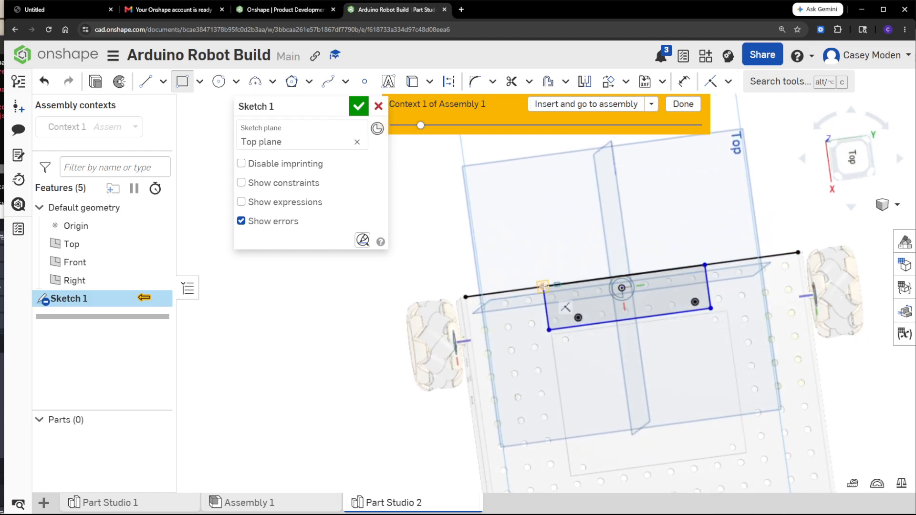
{"action": "left_click", "coordinate": [544, 286]}
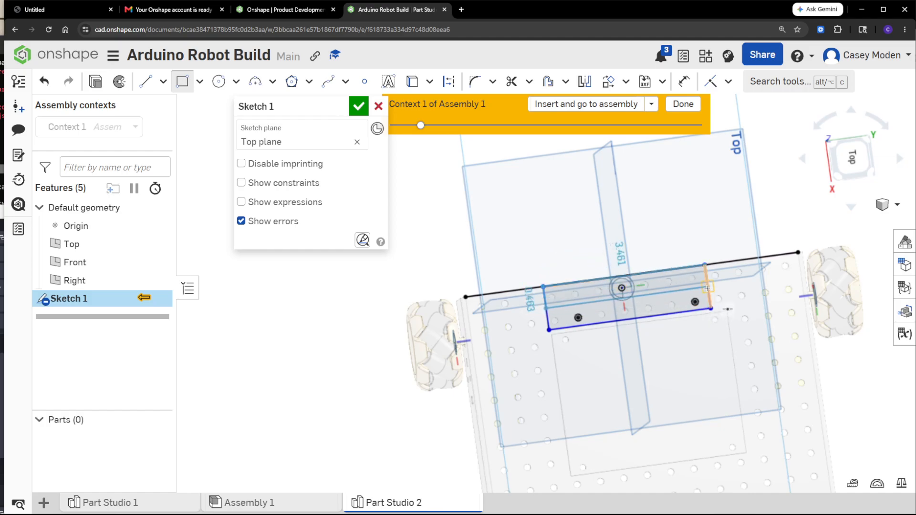
{"action": "scroll", "coordinate": [708, 284], "scroll_direction": "up", "scroll_amount": 5}
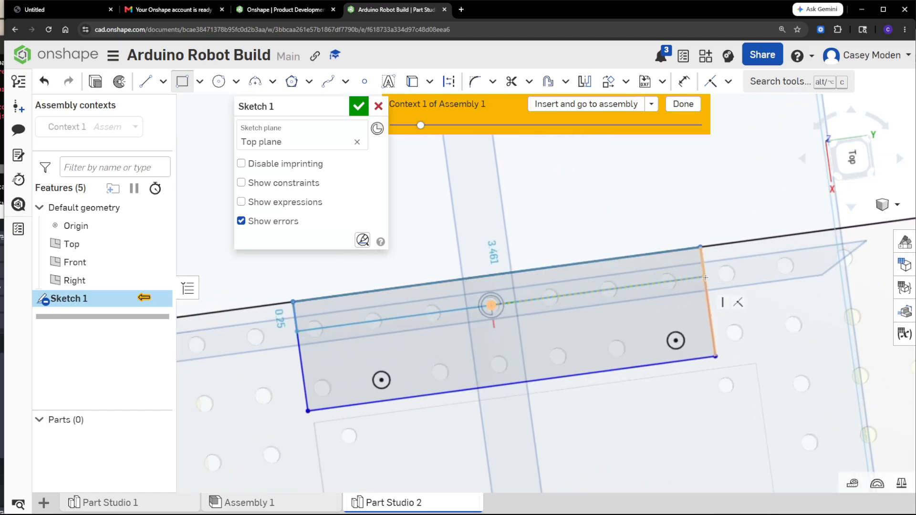
{"action": "left_click", "coordinate": [701, 267]}
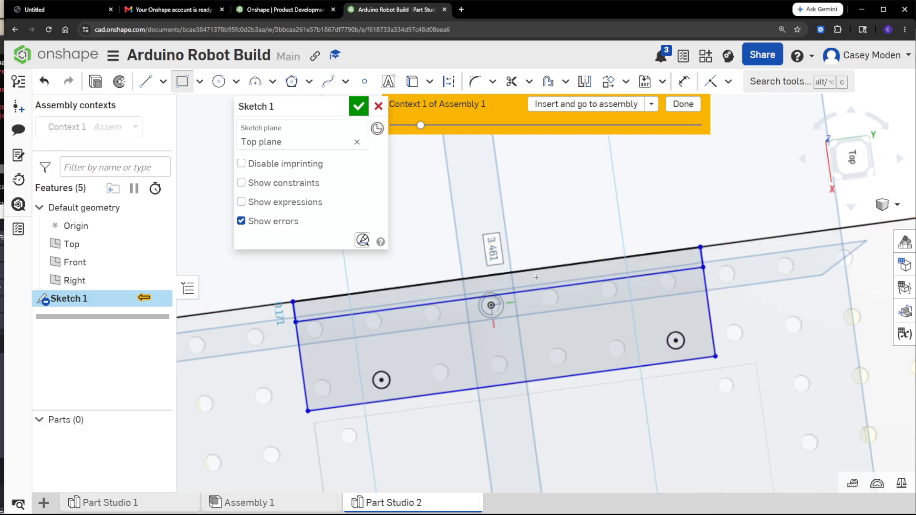
{"action": "key", "text": "Escape"}
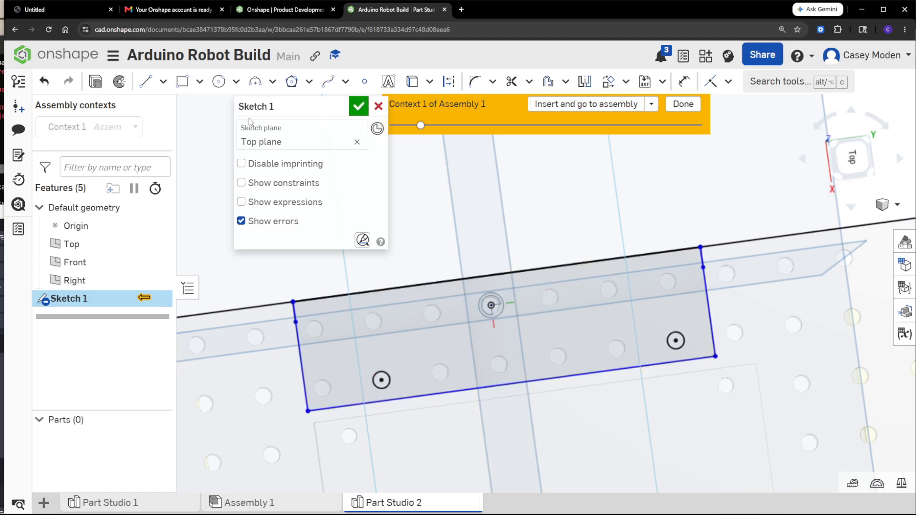
Try the thin corner rectangle again at about 0.085 in wide from the same corner, and undo the thin rectangles.
{"action": "left_click", "coordinate": [199, 81]}
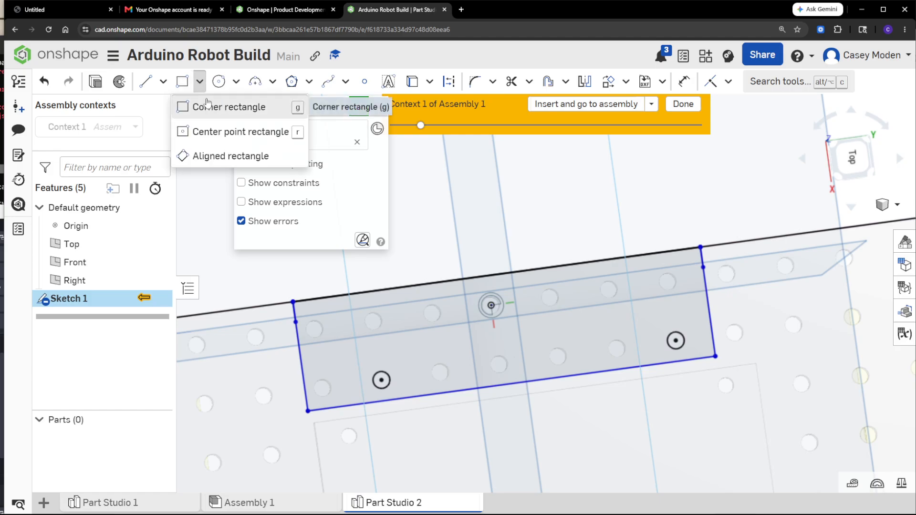
{"action": "left_click", "coordinate": [207, 106]}
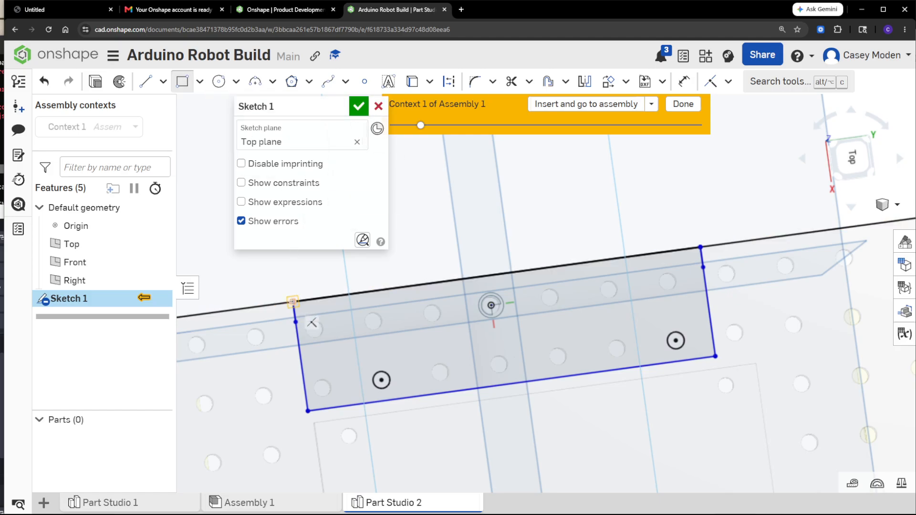
{"action": "key", "text": "Escape"}
{"action": "left_click", "coordinate": [293, 302]}
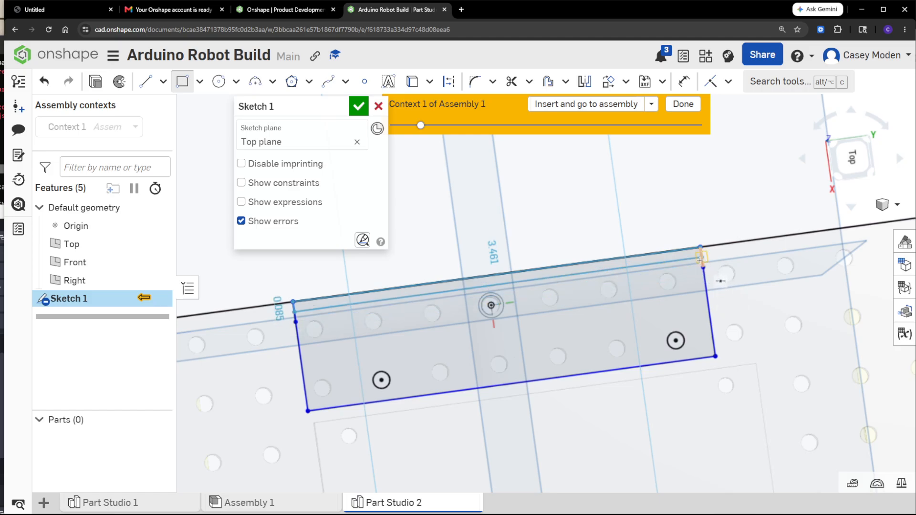
{"action": "left_click", "coordinate": [702, 258]}
{"action": "key", "text": "ctrl+z"}
{"action": "key", "text": "ctrl+z"}
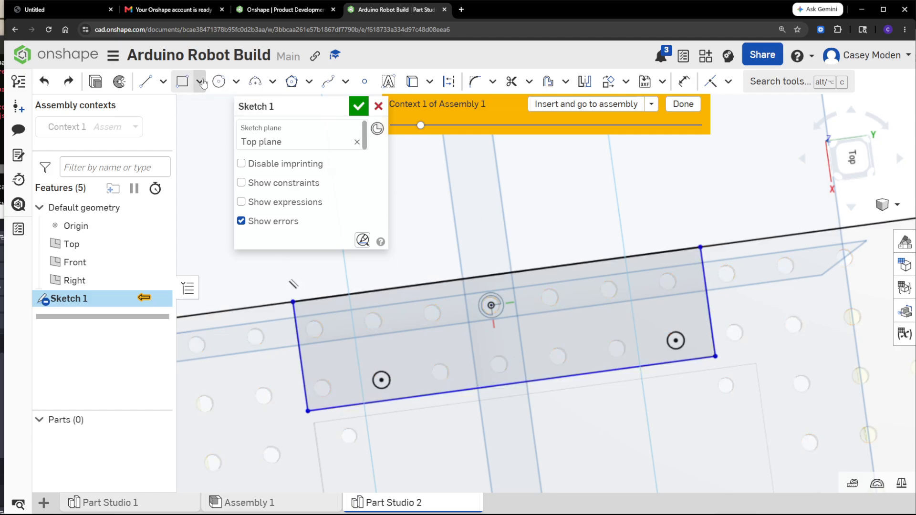
Sketch a thin corner rectangle about 3.461 by 0.134 in along the chassis edge, spanning the larger rectangle's full length.
{"action": "left_click", "coordinate": [200, 81]}
{"action": "left_click", "coordinate": [239, 106]}
{"action": "left_click", "coordinate": [293, 302]}
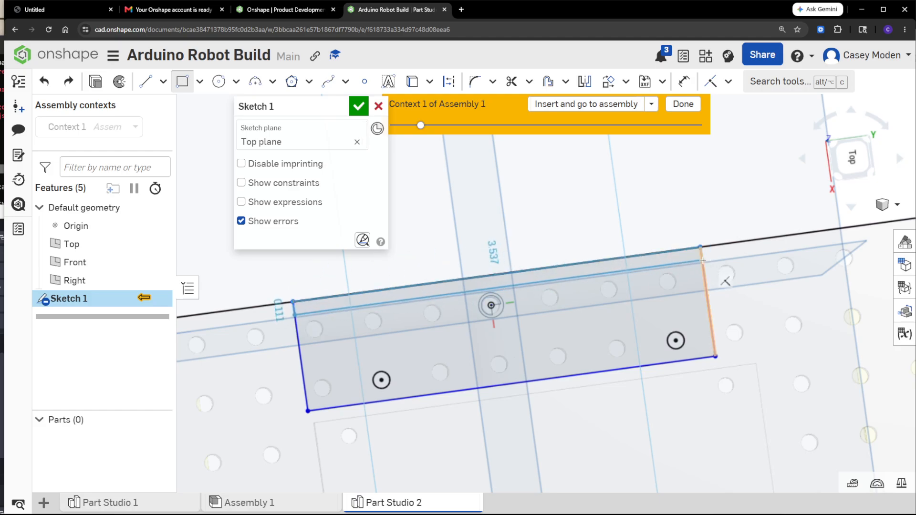
{"action": "left_click", "coordinate": [702, 262]}
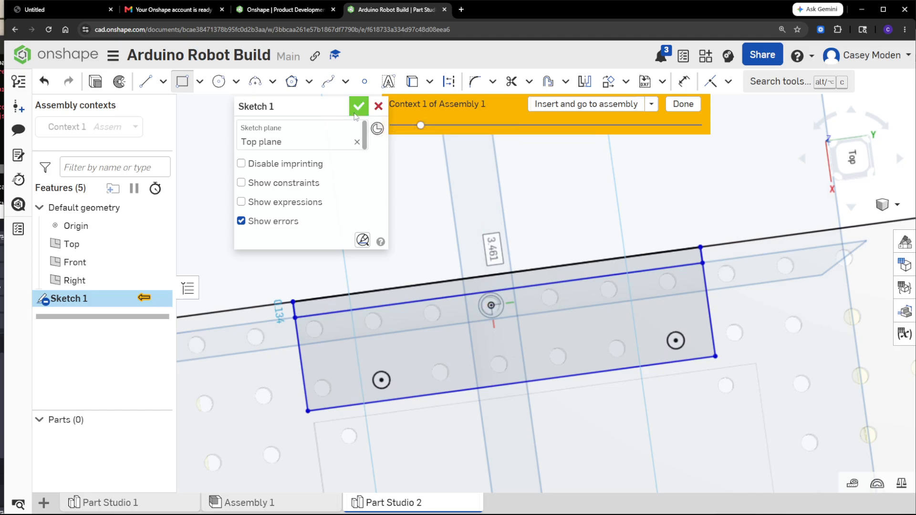
Dimension the thin rectangle's width from the projected chassis edge as 0.125 in and finish the sketch.
{"action": "key", "text": "u"}
{"action": "left_click", "coordinate": [378, 289]}
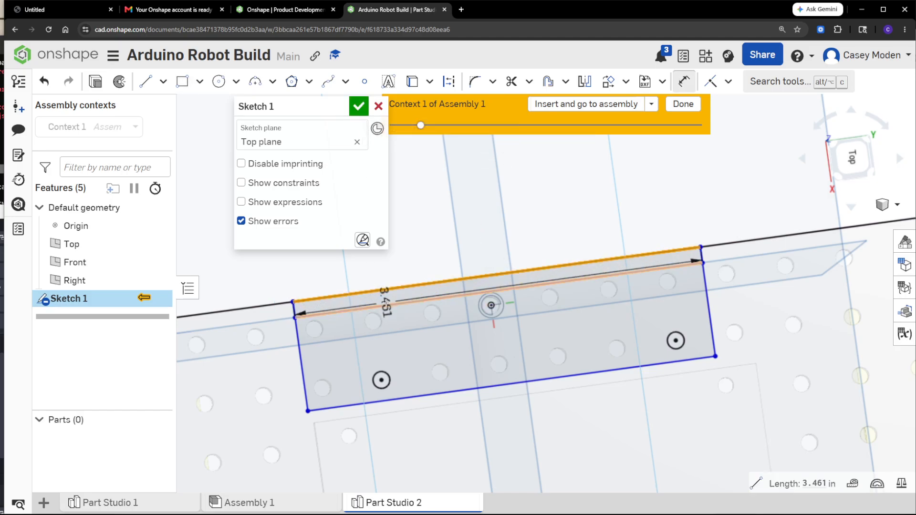
{"action": "left_click", "coordinate": [387, 305]}
{"action": "left_click", "coordinate": [674, 176]}
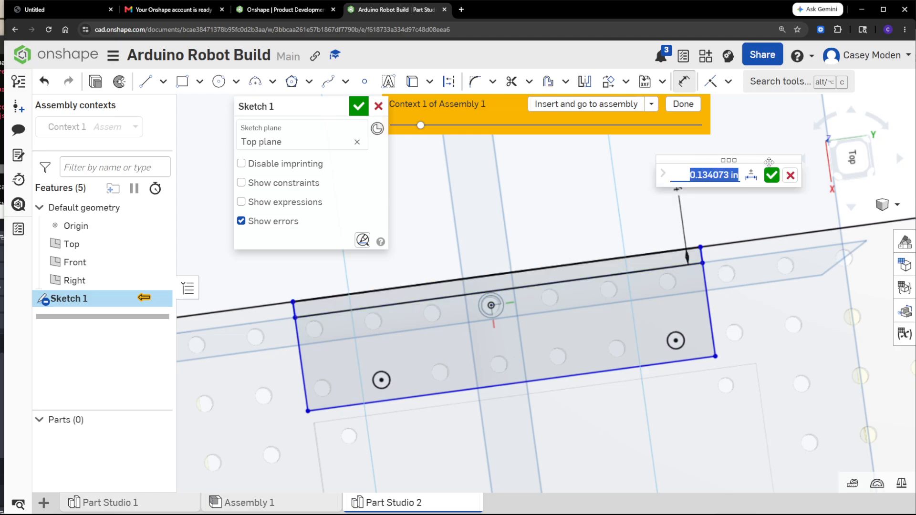
{"action": "type", "text": ".125"}
{"action": "key", "text": "Return"}
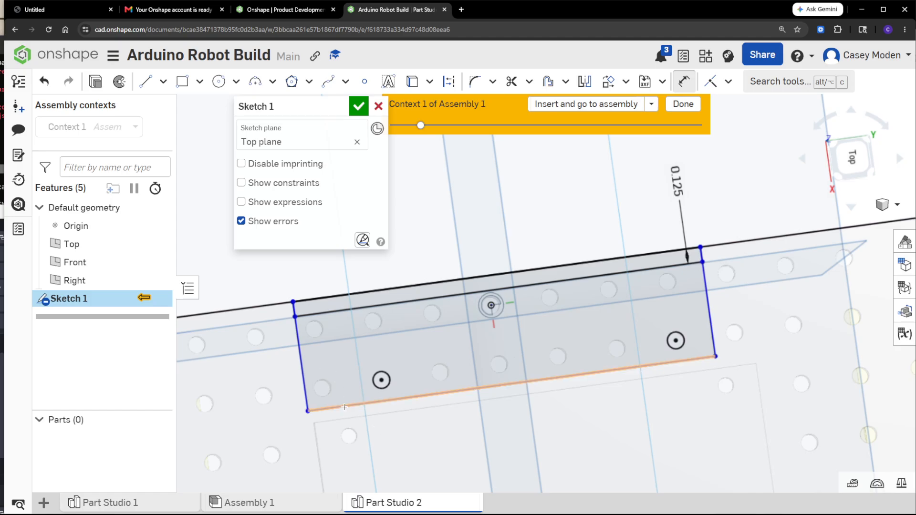
{"action": "right_click_drag", "start_coordinate": [342, 409], "coordinate": [383, 396]}
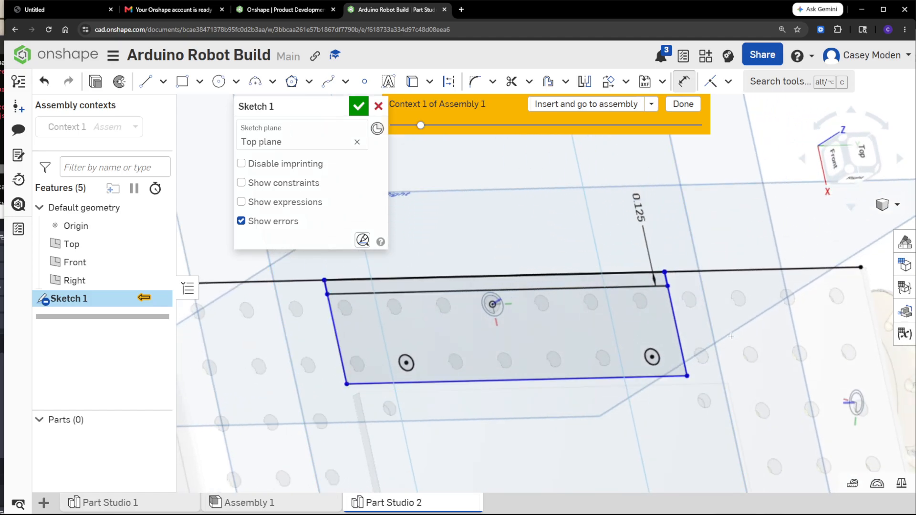
{"action": "right_click_drag", "start_coordinate": [462, 364], "coordinate": [559, 366]}
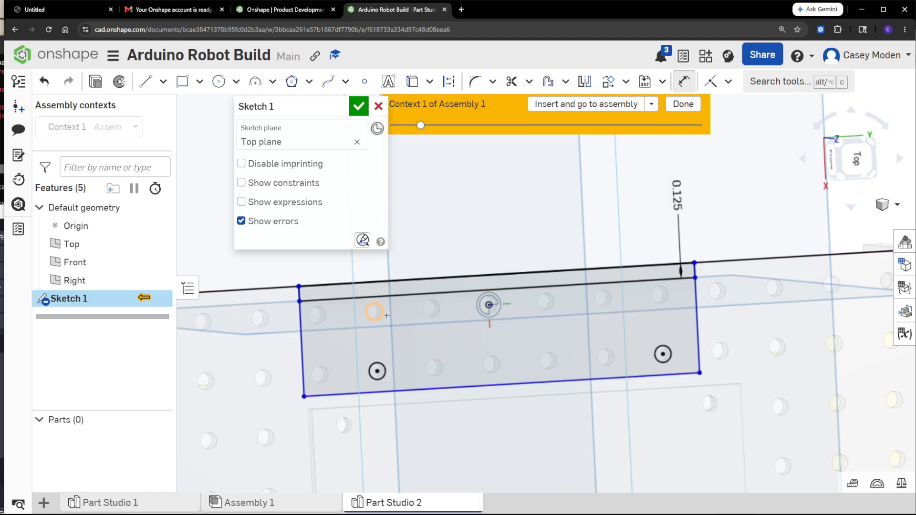
{"action": "mouse_move", "coordinate": [680, 295]}
{"action": "right_mouse_down"}
{"action": "mouse_move", "coordinate": [717, 330]}
{"action": "mouse_move", "coordinate": [652, 295]}
{"action": "right_mouse_up"}
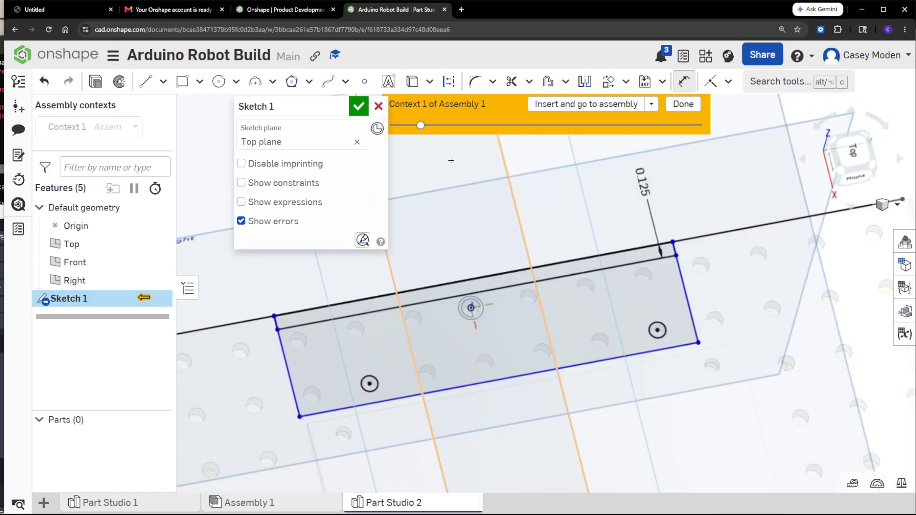
{"action": "left_click", "coordinate": [361, 106]}
Extrude the larger sketch region containing the two holes as a new solid, with a blind depth of 0.125 in.
{"action": "mouse_move", "coordinate": [343, 177]}
{"action": "right_mouse_down"}
{"action": "mouse_move", "coordinate": [371, 209]}
{"action": "mouse_move", "coordinate": [465, 264]}
{"action": "mouse_move", "coordinate": [501, 253]}
{"action": "mouse_move", "coordinate": [493, 273]}
{"action": "mouse_move", "coordinate": [485, 271]}
{"action": "right_mouse_up"}
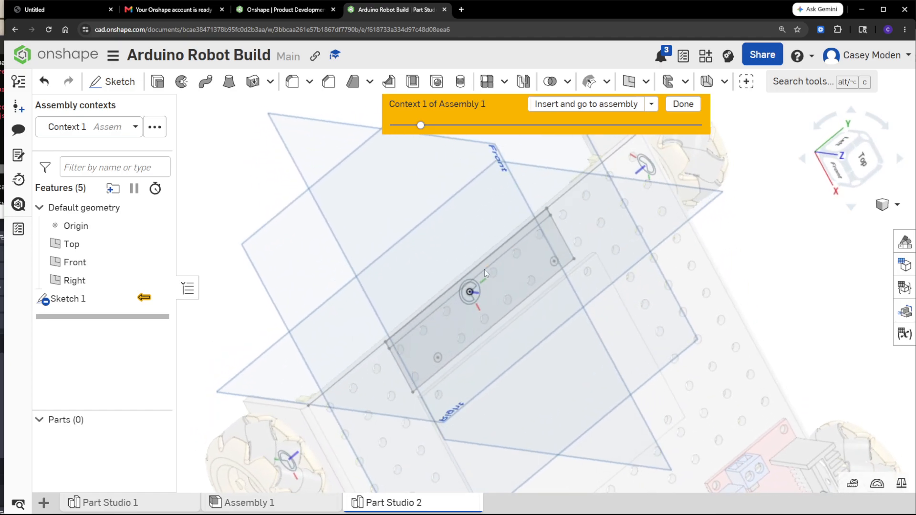
{"action": "left_click", "coordinate": [157, 82]}
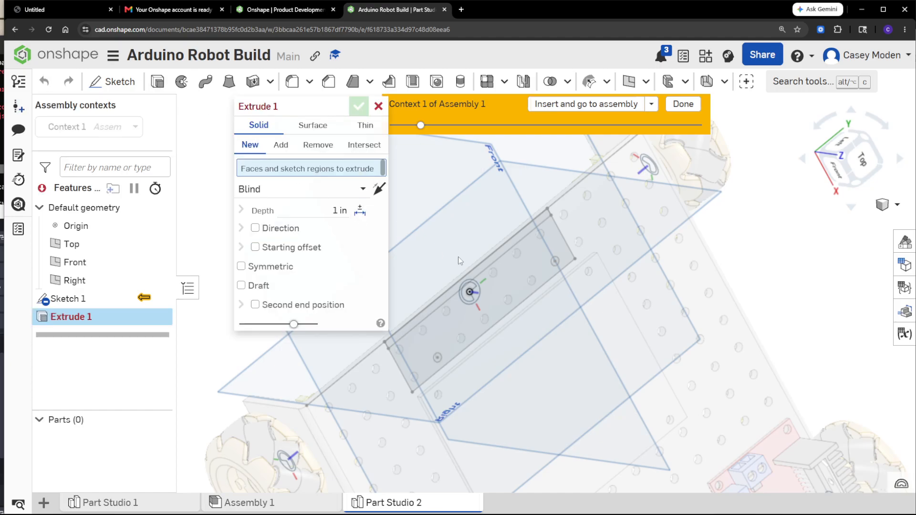
{"action": "left_click", "coordinate": [457, 313]}
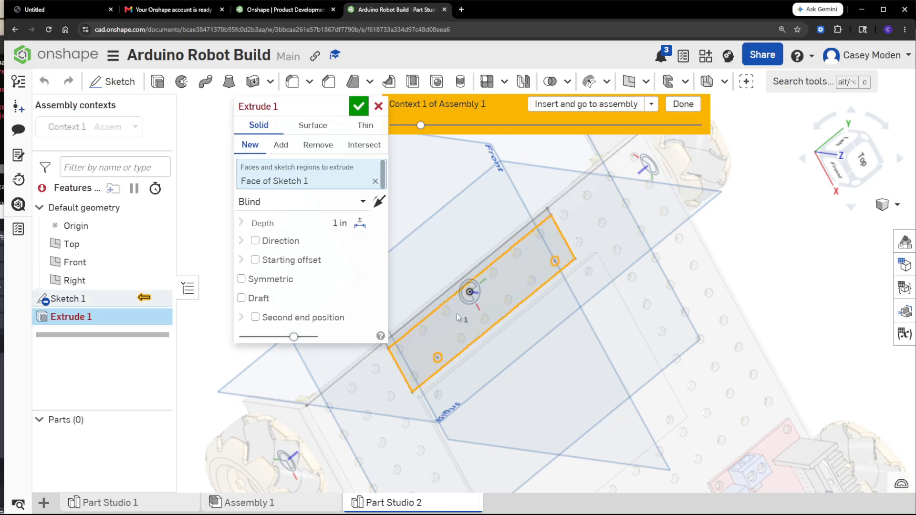
{"action": "right_click_drag", "start_coordinate": [522, 307], "coordinate": [609, 291]}
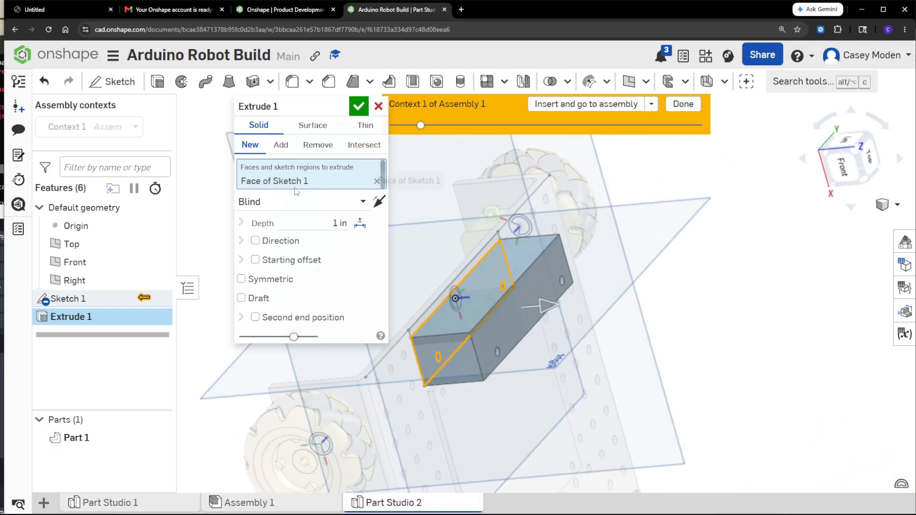
{"action": "left_click", "coordinate": [325, 227]}
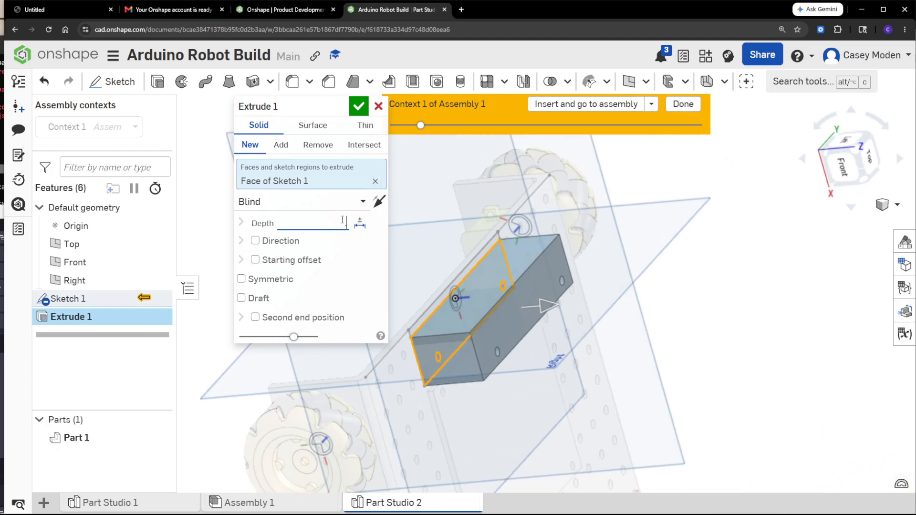
{"action": "type", "text": ".125"}
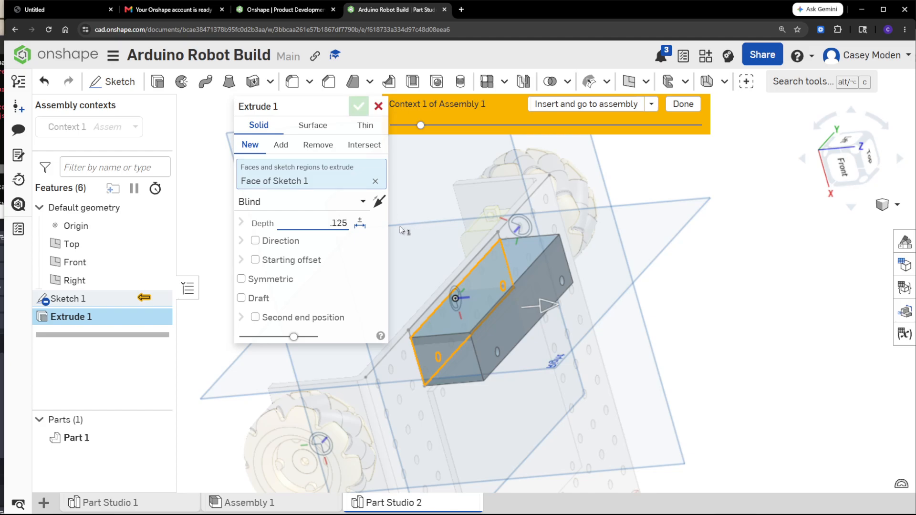
{"action": "key", "text": "Return"}
{"action": "right_click_drag", "start_coordinate": [420, 224], "coordinate": [451, 255]}
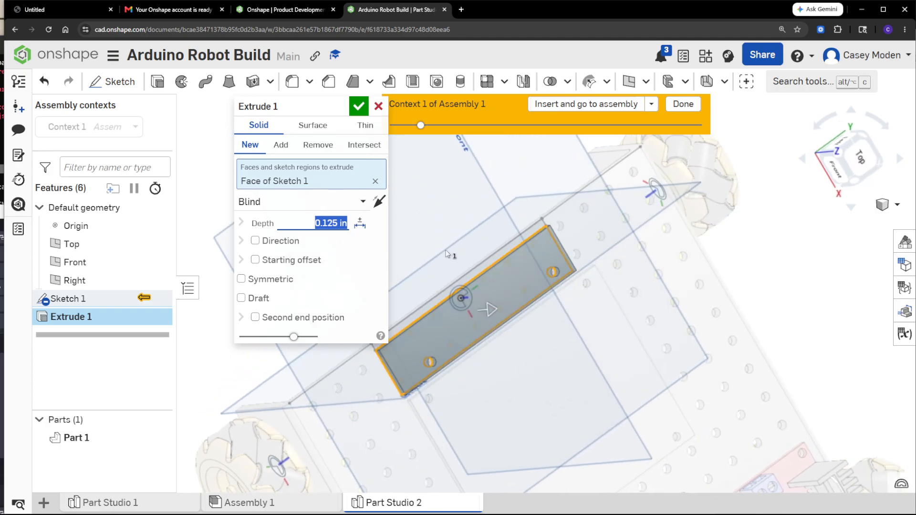
{"action": "left_click", "coordinate": [359, 106]}
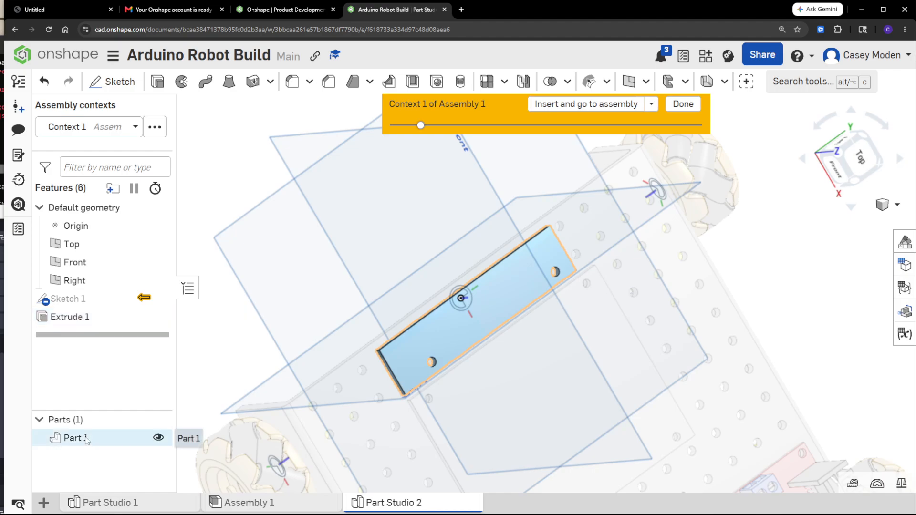
{"action": "left_click", "coordinate": [145, 440]}
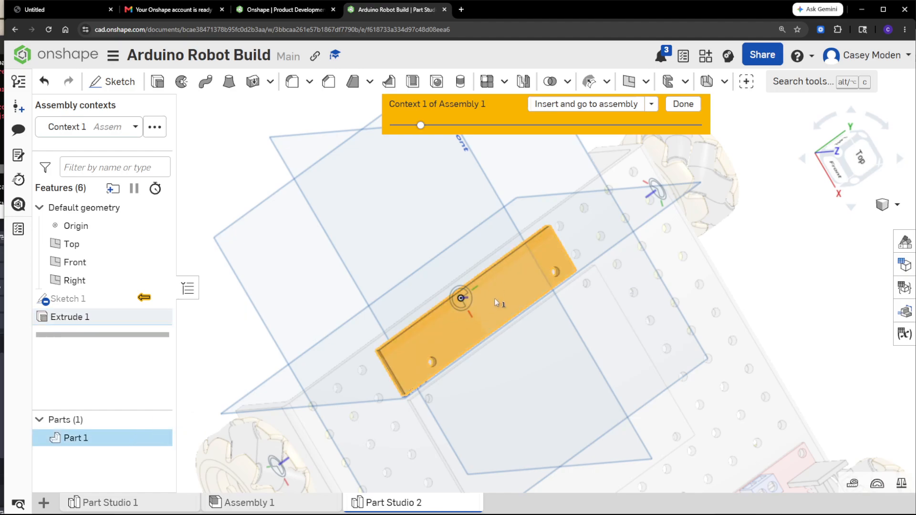
{"action": "left_click", "coordinate": [803, 295]}
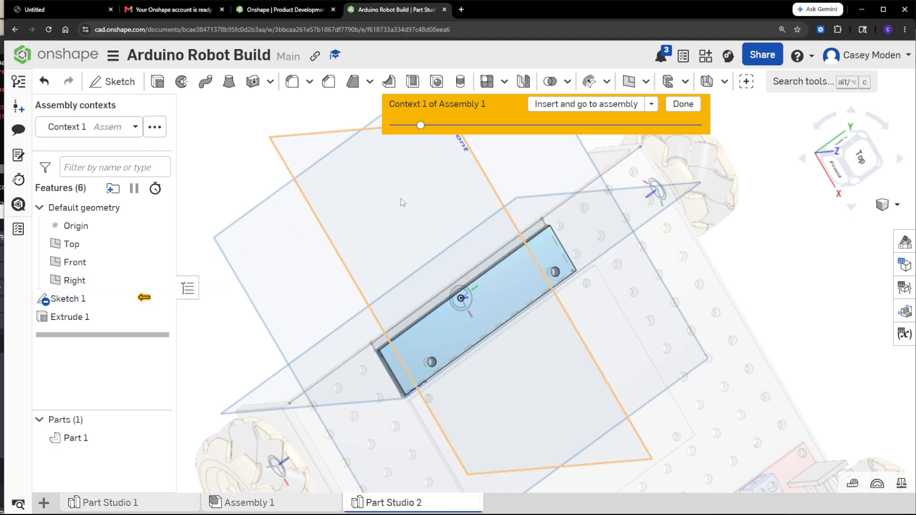
Extrude the thin sketch region along the chassis edge to a blind depth of 1 in, adding it to Part 1.
{"action": "right_click_drag", "start_coordinate": [401, 202], "coordinate": [392, 333]}
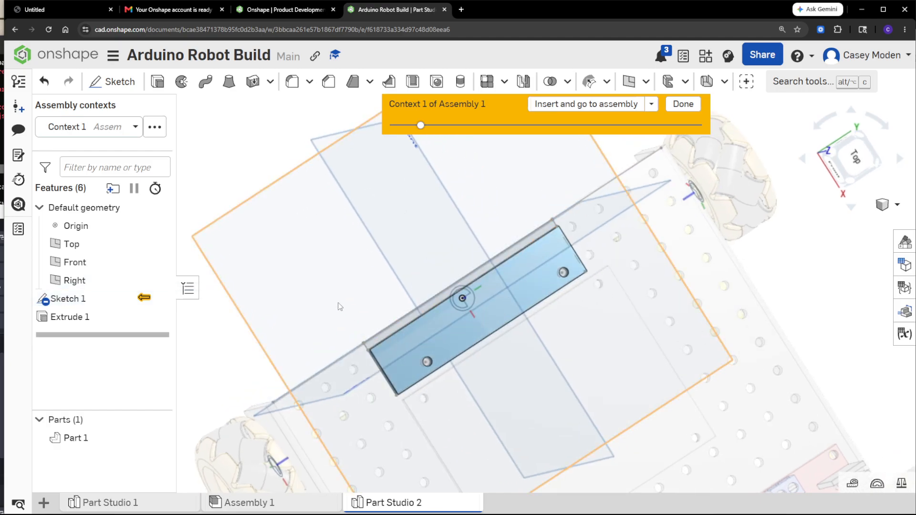
{"action": "key", "text": "shift+e"}
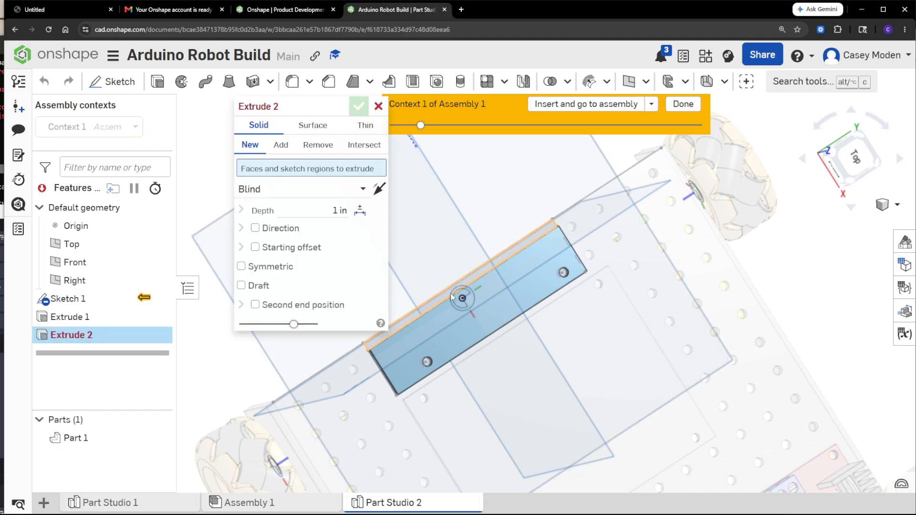
{"action": "left_click", "coordinate": [452, 297]}
{"action": "mouse_move", "coordinate": [452, 297]}
{"action": "right_mouse_down"}
{"action": "mouse_move", "coordinate": [554, 322]}
{"action": "mouse_move", "coordinate": [556, 315]}
{"action": "right_mouse_up"}
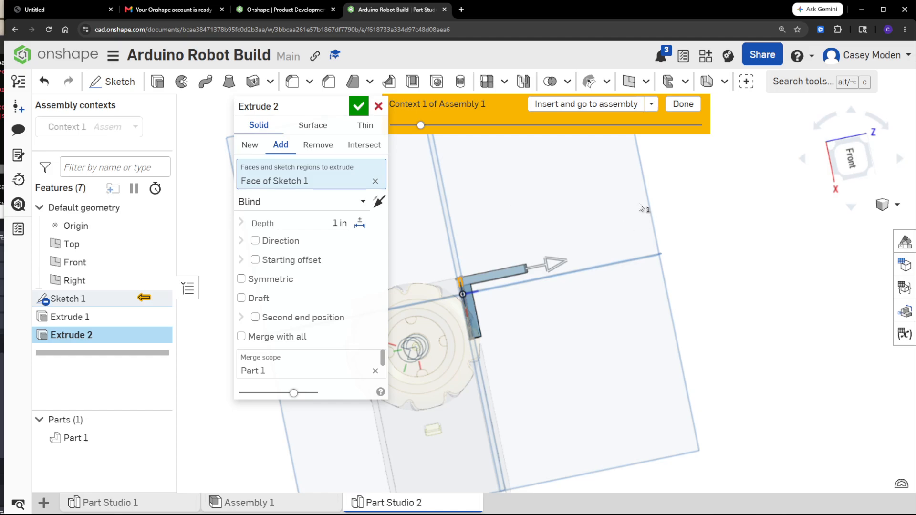
{"action": "right_click_drag", "start_coordinate": [693, 209], "coordinate": [649, 190]}
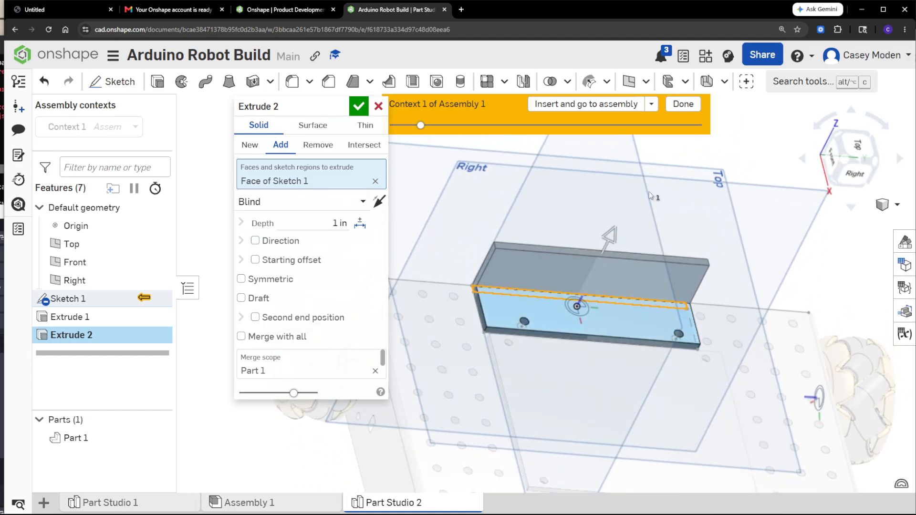
{"action": "left_click", "coordinate": [250, 146]}
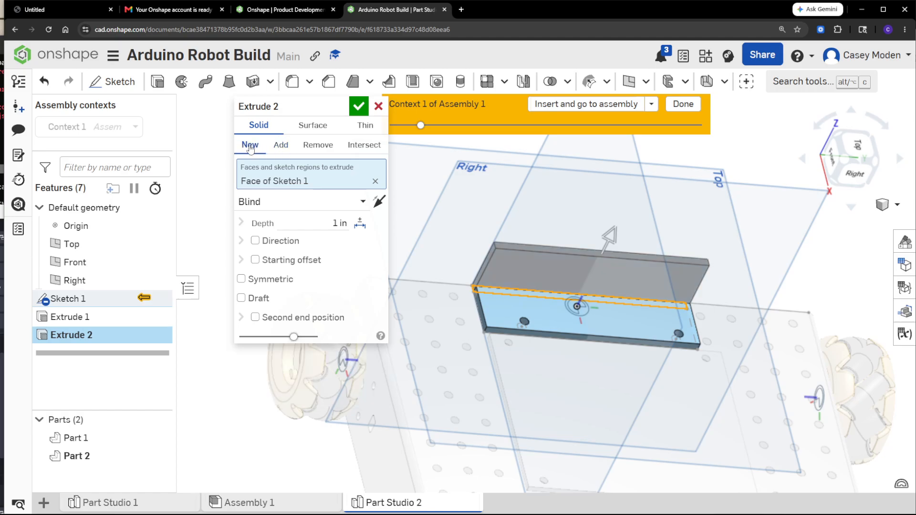
{"action": "left_click", "coordinate": [279, 146]}
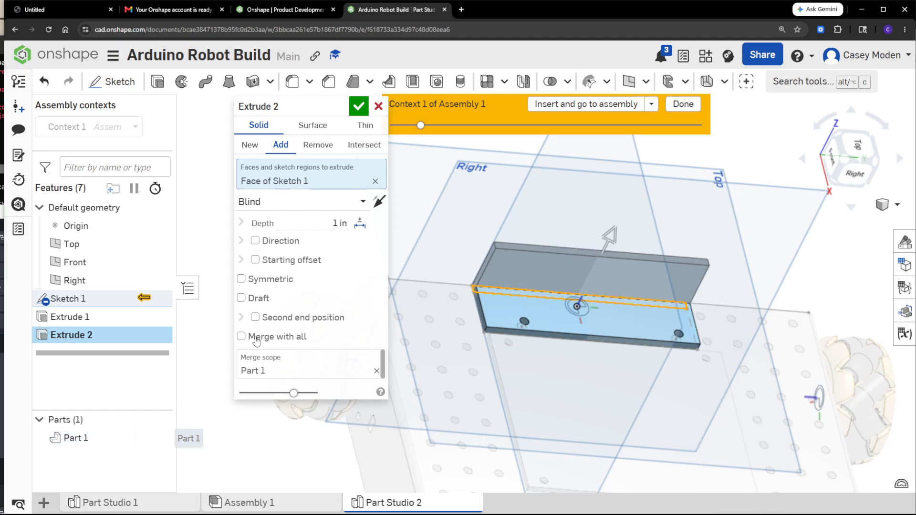
{"action": "left_click", "coordinate": [356, 111]}
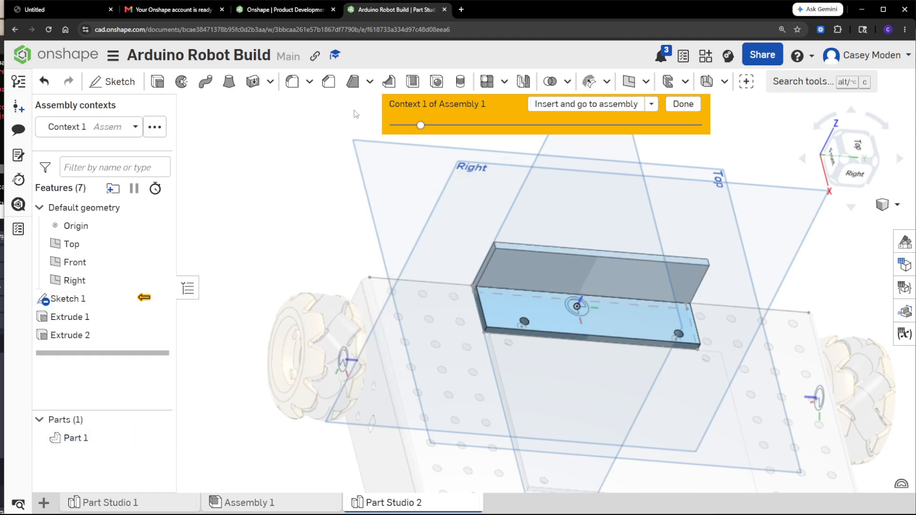
Fillet the inside corner edge between the upright wall and the base plate with a 0.05 in radius.
{"action": "mouse_move", "coordinate": [322, 242]}
{"action": "right_mouse_down"}
{"action": "mouse_move", "coordinate": [359, 255]}
{"action": "mouse_move", "coordinate": [324, 259]}
{"action": "mouse_move", "coordinate": [305, 234]}
{"action": "mouse_move", "coordinate": [339, 237]}
{"action": "mouse_move", "coordinate": [321, 236]}
{"action": "right_mouse_up"}
{"action": "right_click_drag", "start_coordinate": [309, 233], "coordinate": [282, 254]}
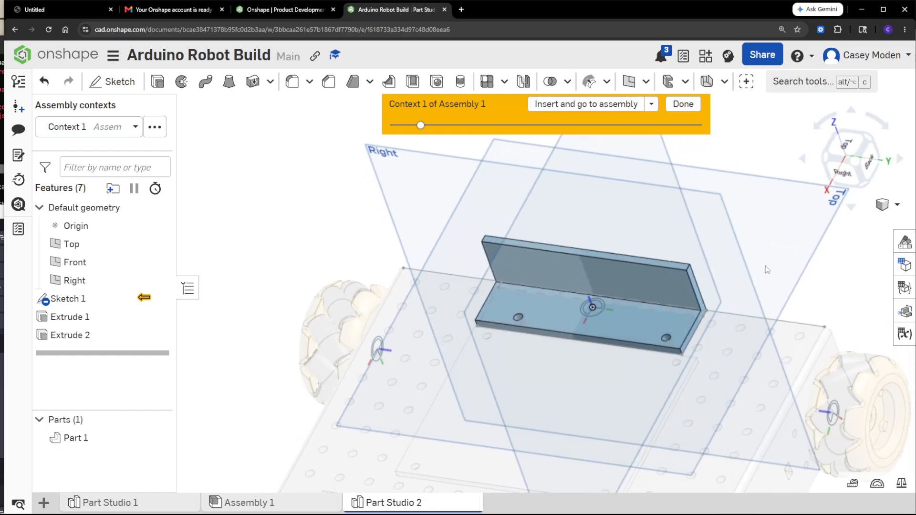
{"action": "scroll", "coordinate": [670, 293], "scroll_direction": "up", "scroll_amount": 3}
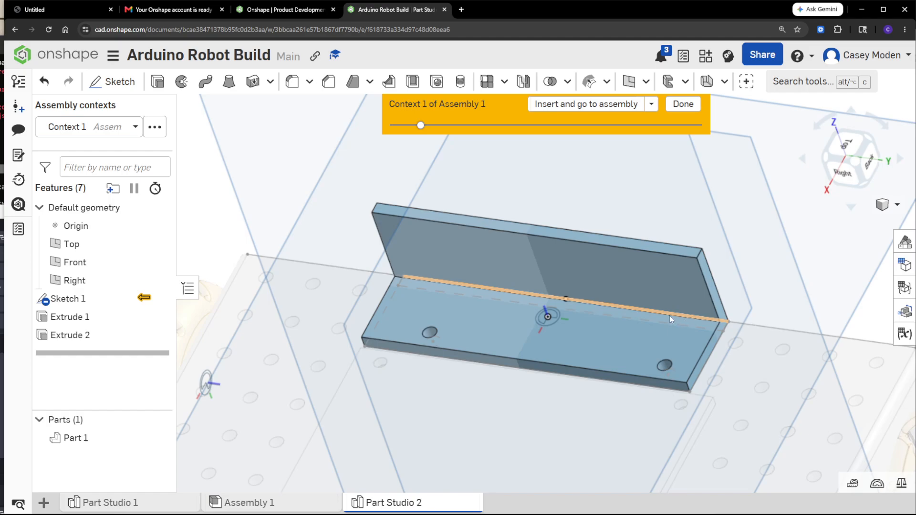
{"action": "right_click_drag", "start_coordinate": [600, 299], "coordinate": [723, 285]}
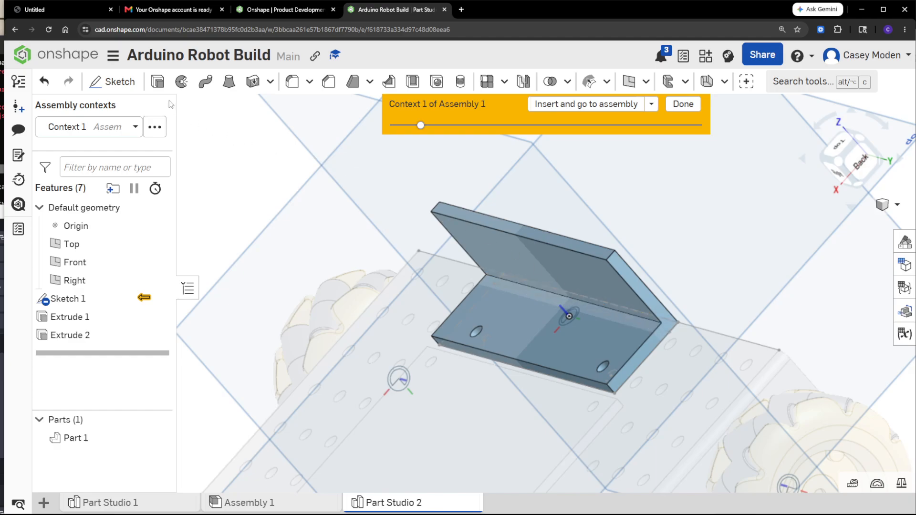
{"action": "left_click", "coordinate": [291, 82]}
{"action": "left_click", "coordinate": [614, 309]}
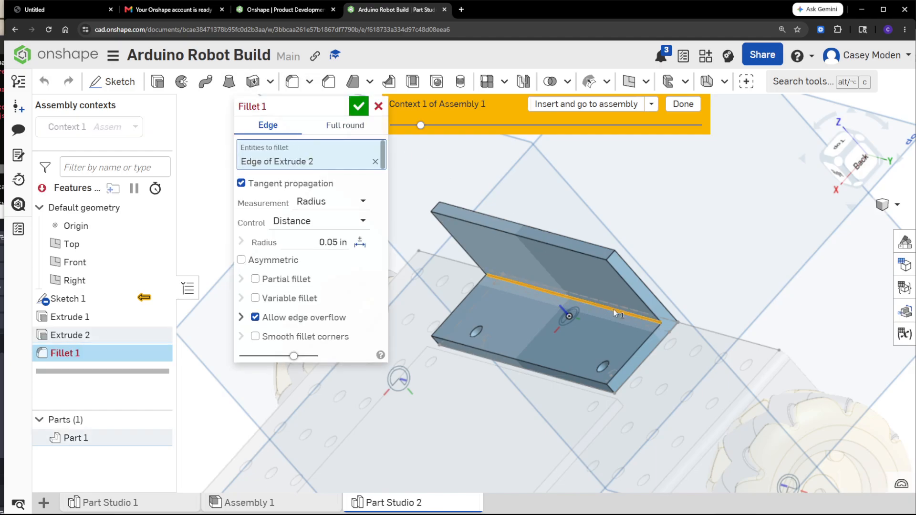
{"action": "right_click_drag", "start_coordinate": [614, 309], "coordinate": [636, 282]}
{"action": "scroll", "coordinate": [637, 313], "scroll_direction": "up", "scroll_amount": 4}
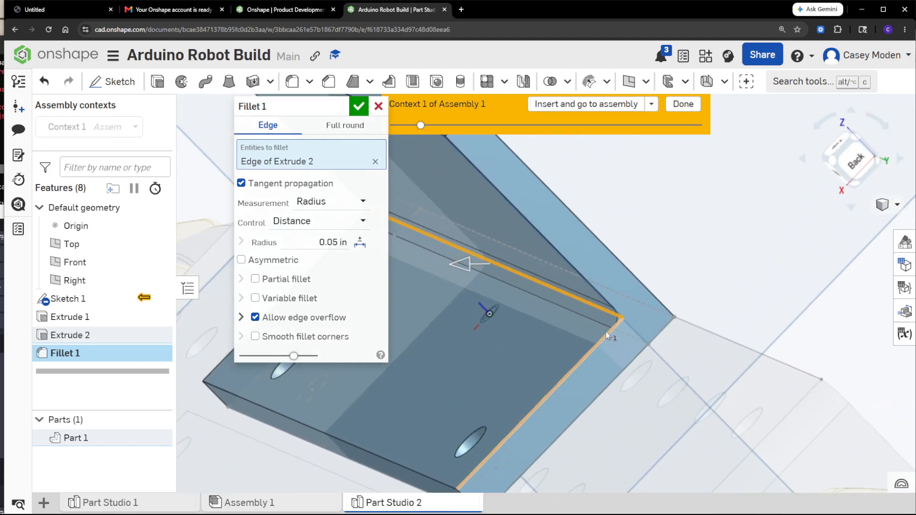
{"action": "right_click_drag", "start_coordinate": [606, 331], "coordinate": [695, 262]}
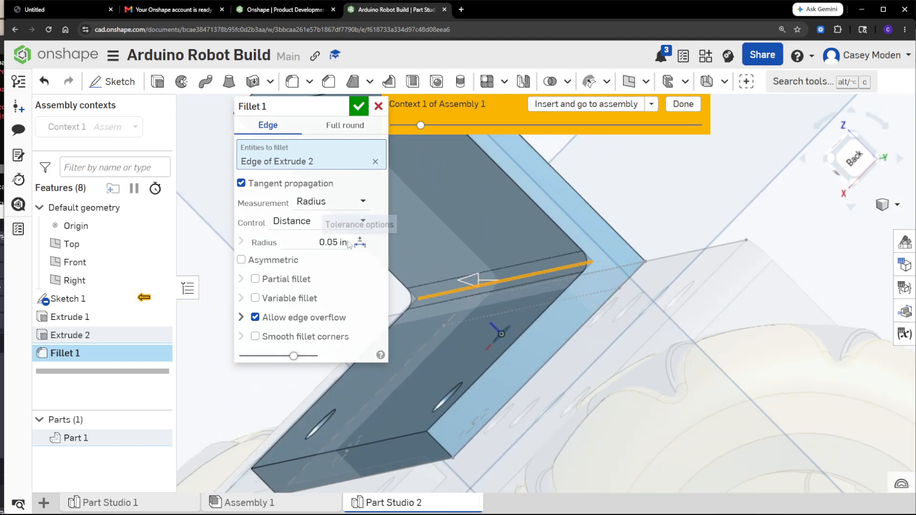
{"action": "left_click", "coordinate": [322, 242]}
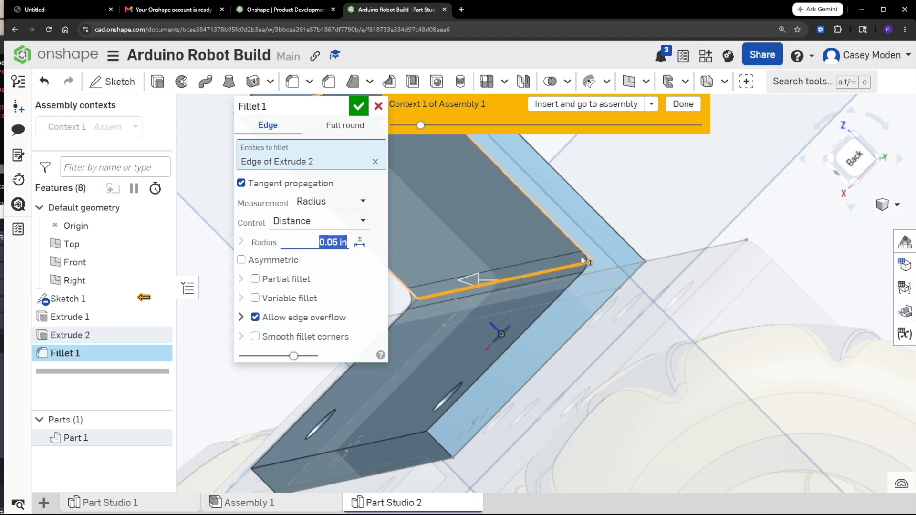
{"action": "key", "text": "Return"}
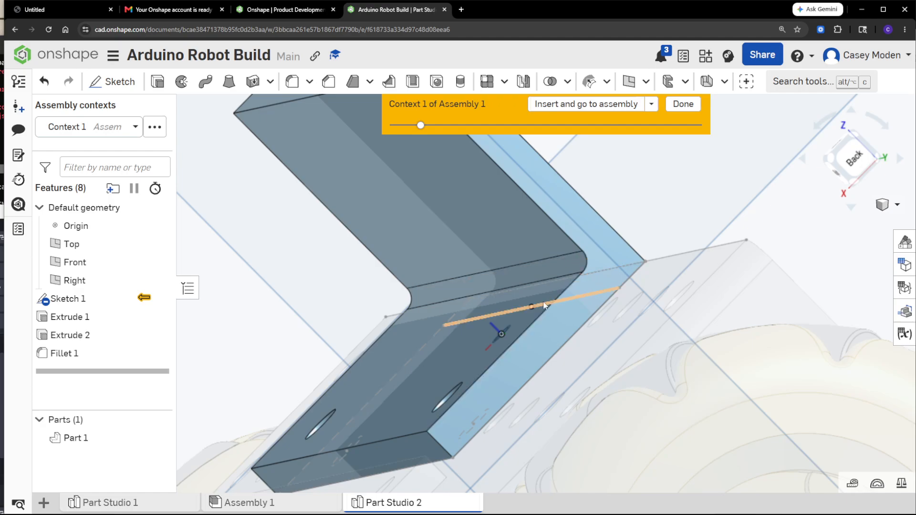
Finish editing in the context of Assembly 1, leaving only the bracket in the part studio.
{"action": "middle_click_drag", "start_coordinate": [686, 172], "coordinate": [676, 235]}
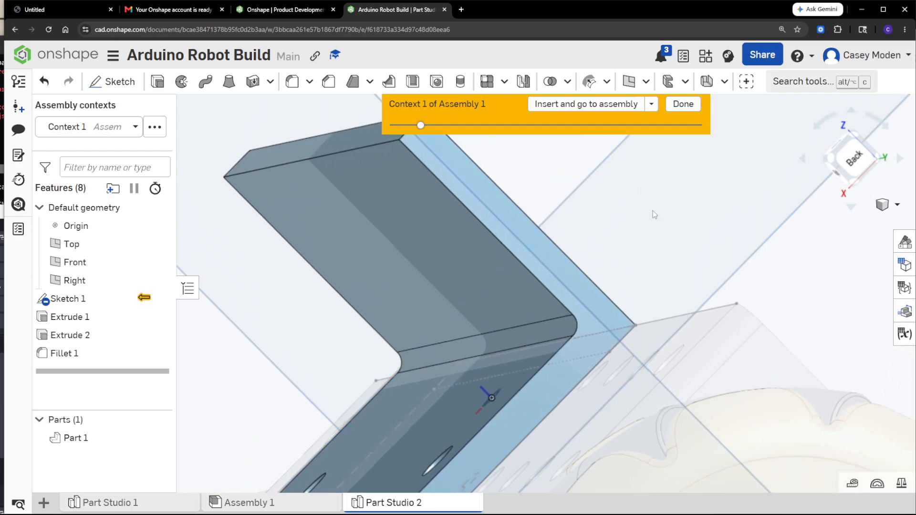
{"action": "scroll", "coordinate": [686, 257], "scroll_direction": "up", "scroll_amount": 5}
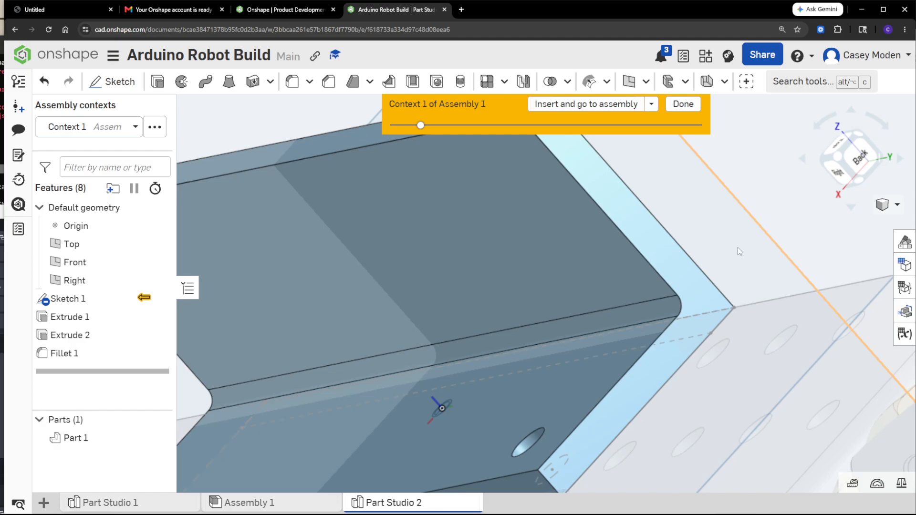
{"action": "right_click_drag", "start_coordinate": [734, 241], "coordinate": [686, 212]}
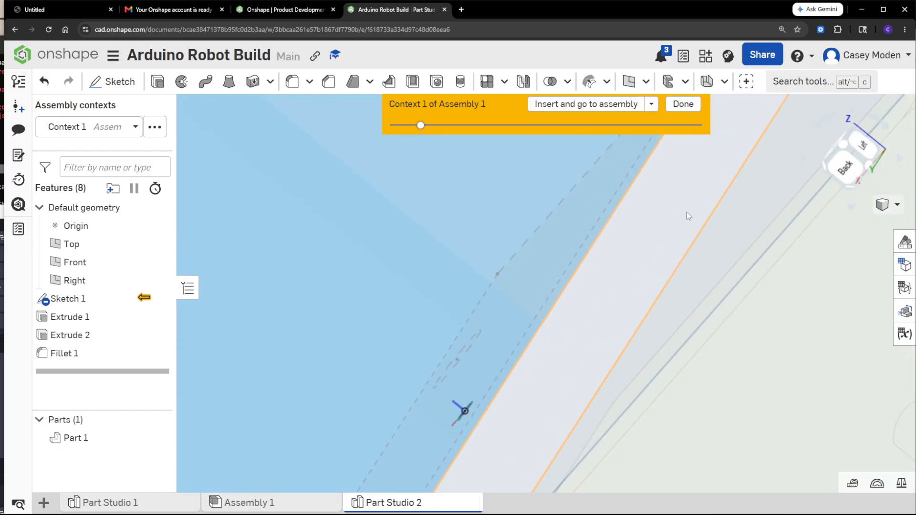
{"action": "scroll", "coordinate": [686, 213], "scroll_direction": "down", "scroll_amount": 7}
{"action": "right_click_drag", "start_coordinate": [700, 170], "coordinate": [501, 248]}
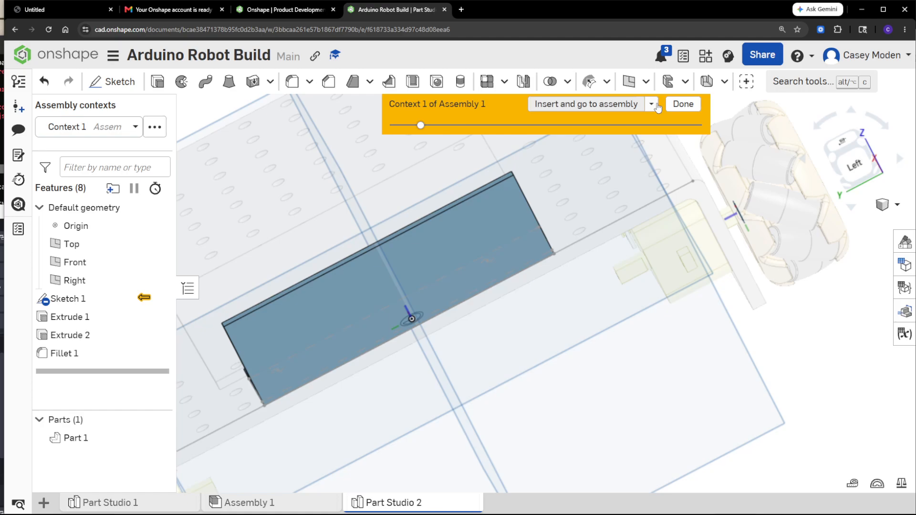
{"action": "left_click", "coordinate": [683, 104]}
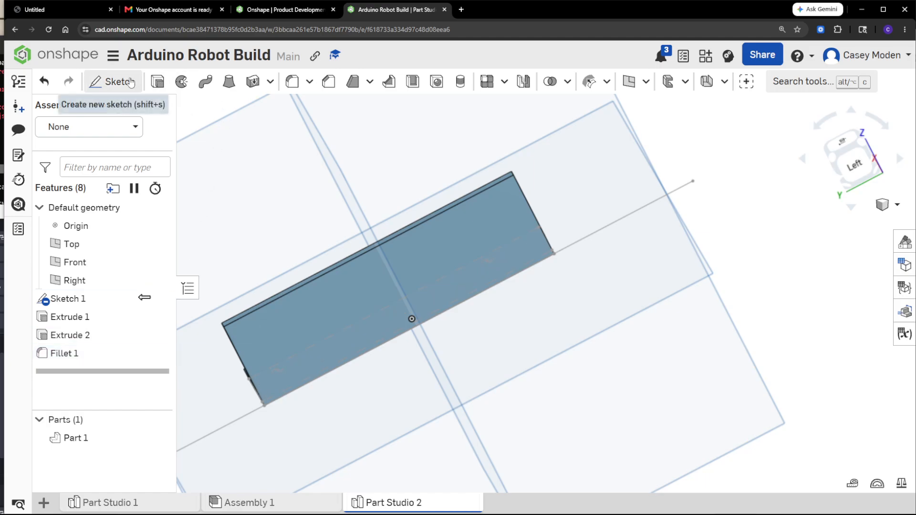
Start a sketch on the upright wall's outer face and add the owner's surname as Open Sans text across the face.
{"action": "left_click", "coordinate": [110, 81]}
{"action": "left_click", "coordinate": [331, 302]}
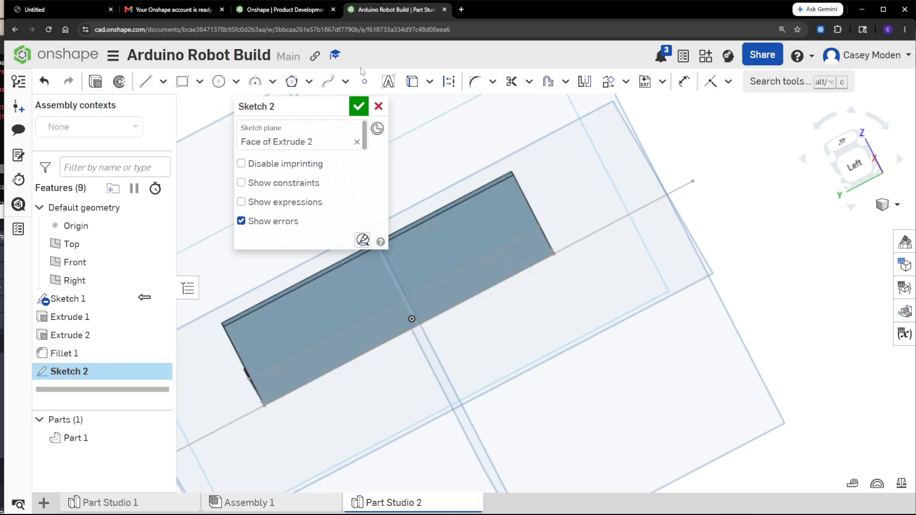
{"action": "left_click", "coordinate": [387, 86]}
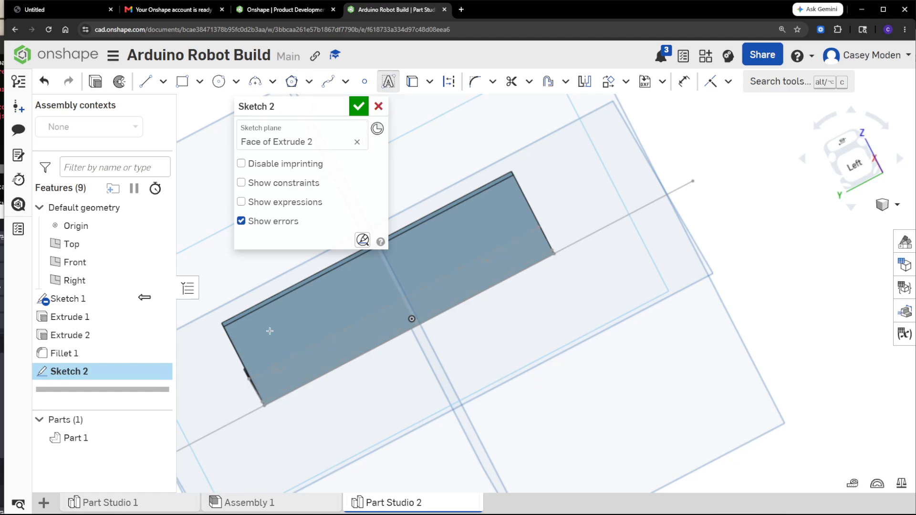
{"action": "left_click", "coordinate": [537, 249]}
{"action": "type", "text": "Moden"}
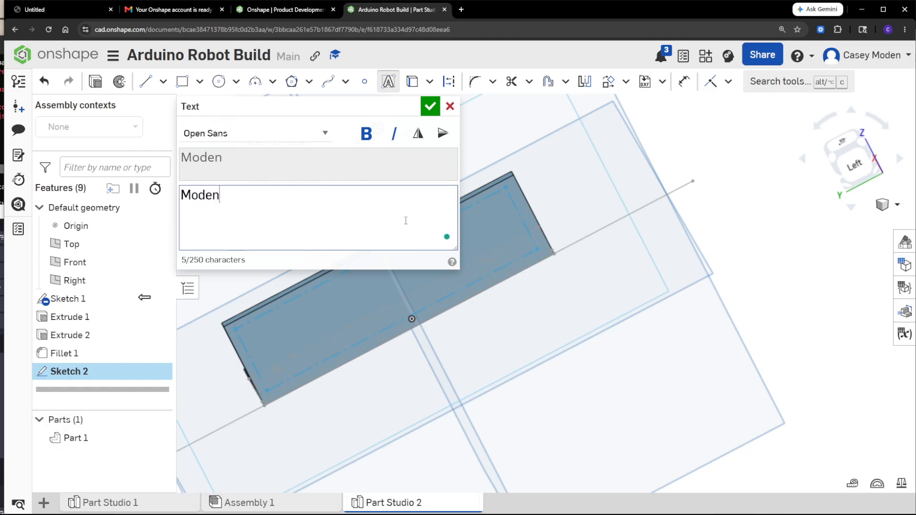
{"action": "left_click", "coordinate": [430, 107]}
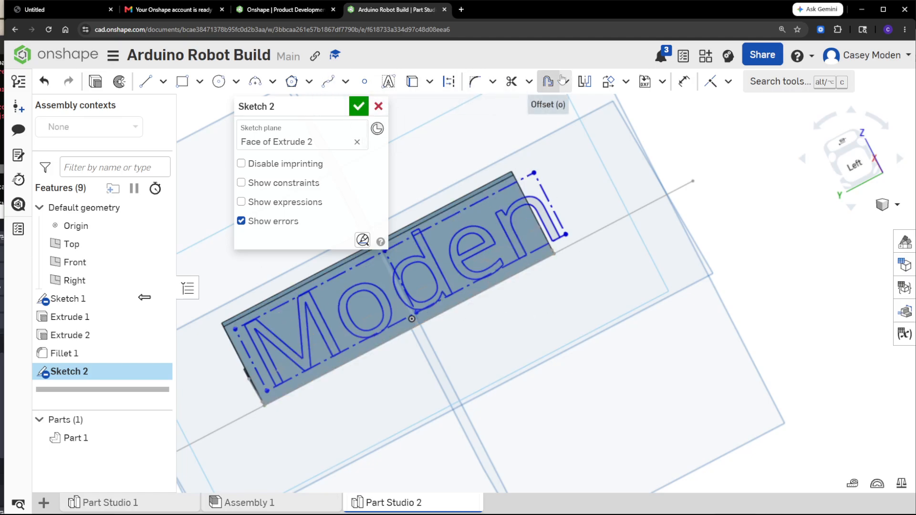
{"action": "left_click", "coordinate": [429, 82]}
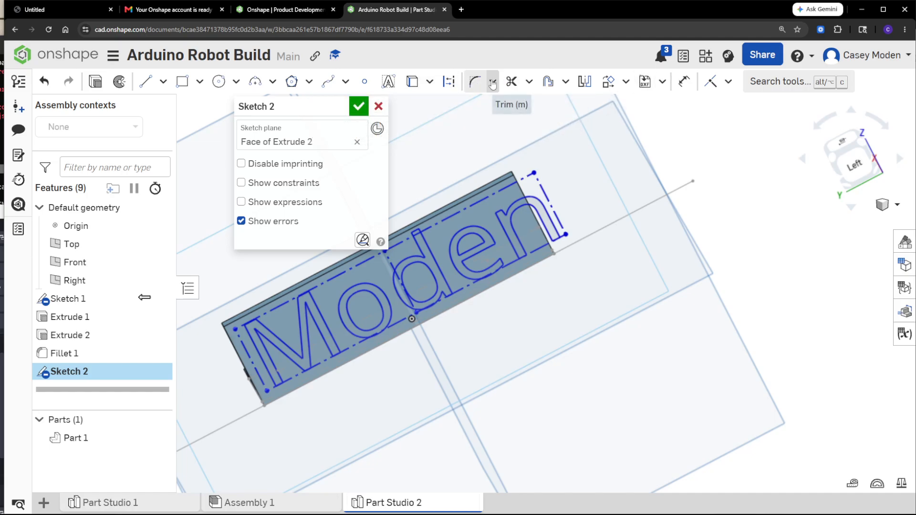
{"action": "left_click", "coordinate": [528, 82]}
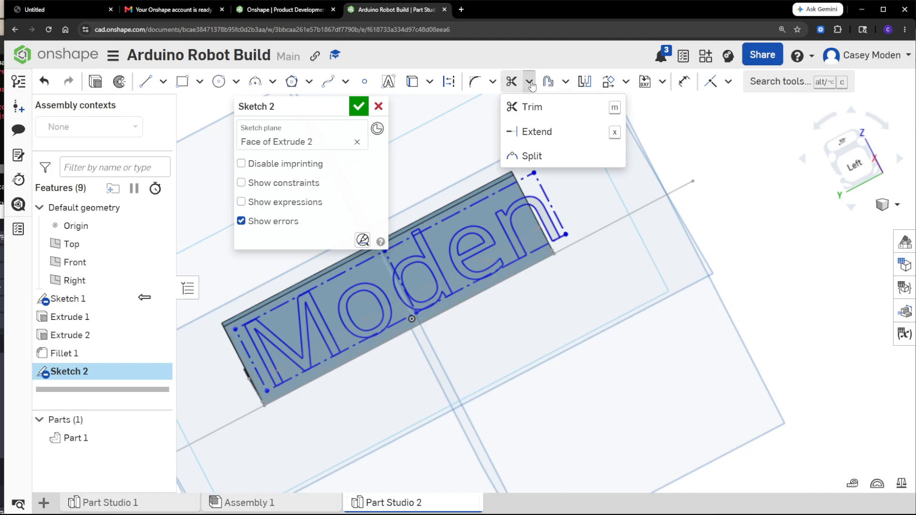
{"action": "left_click", "coordinate": [566, 82]}
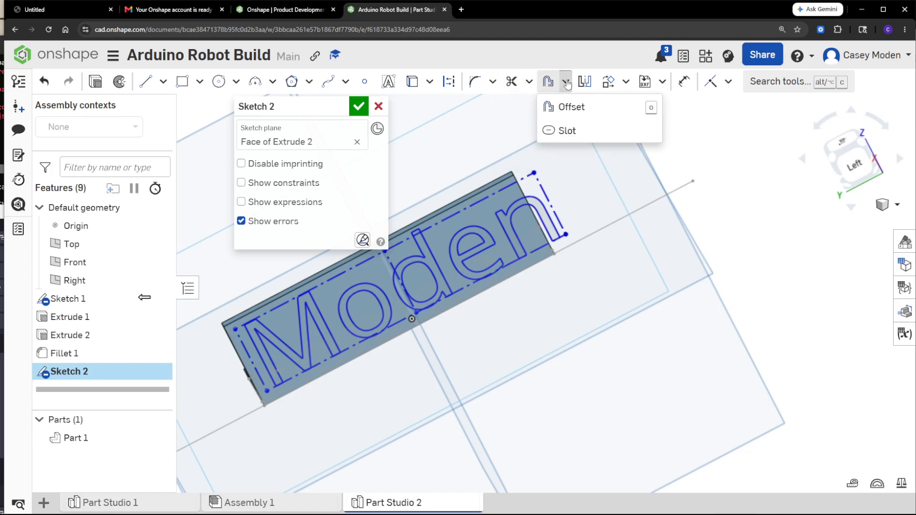
{"action": "left_click", "coordinate": [625, 82]}
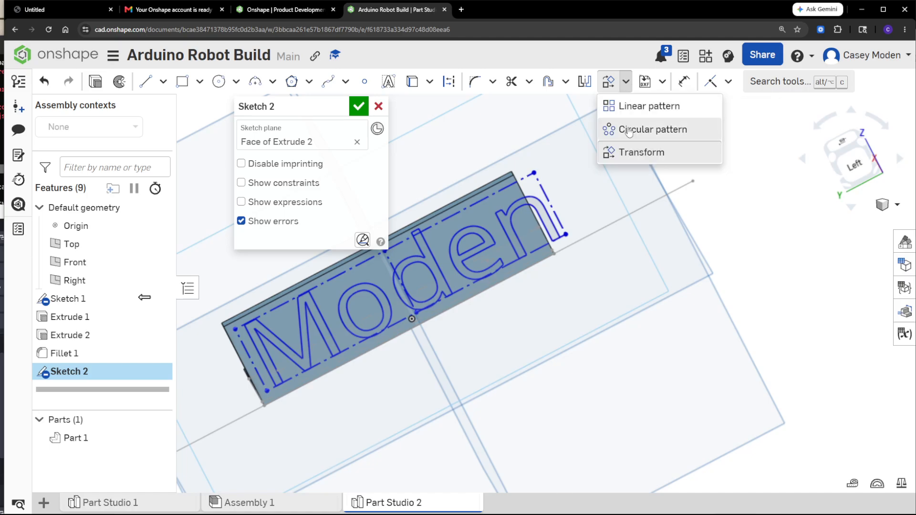
{"action": "left_click", "coordinate": [634, 153]}
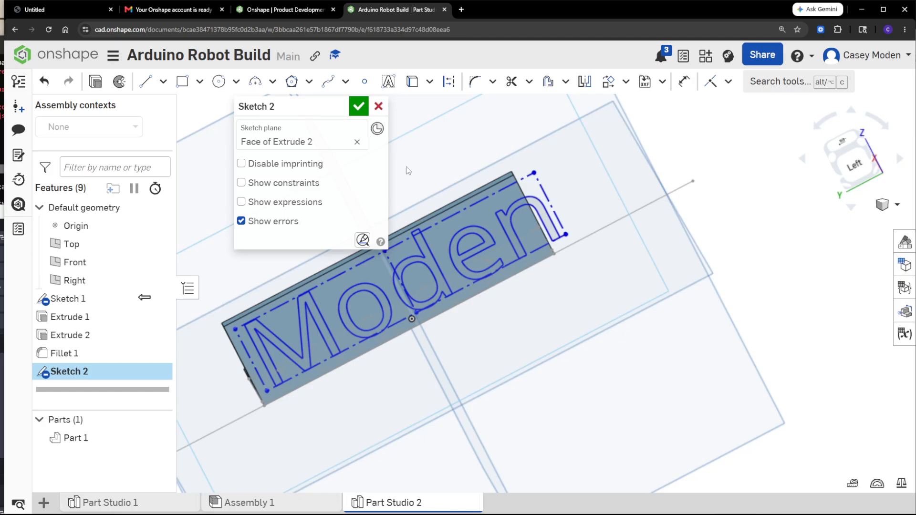
Orient the view to Left and examine how the lettering fits the nameplate face, trying selections of the text and clearing them.
{"action": "left_click", "coordinate": [851, 166]}
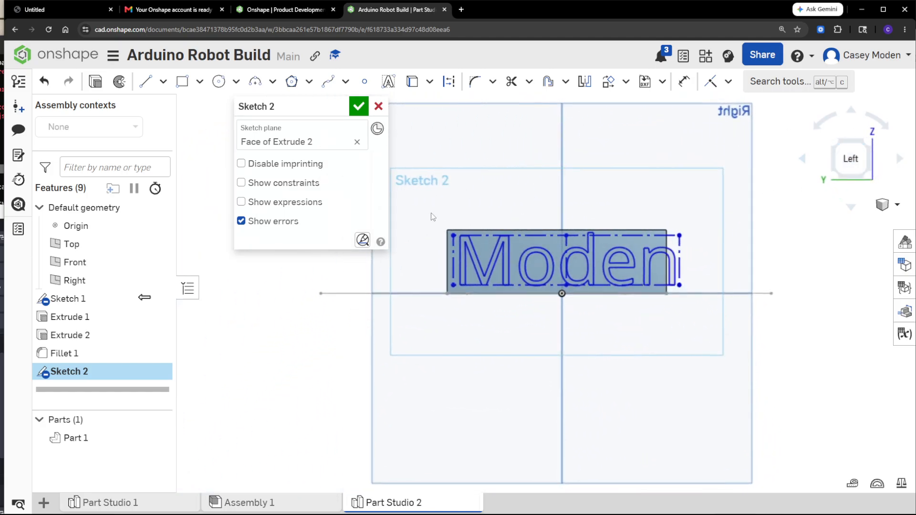
{"action": "left_click_drag", "start_coordinate": [428, 209], "coordinate": [707, 320]}
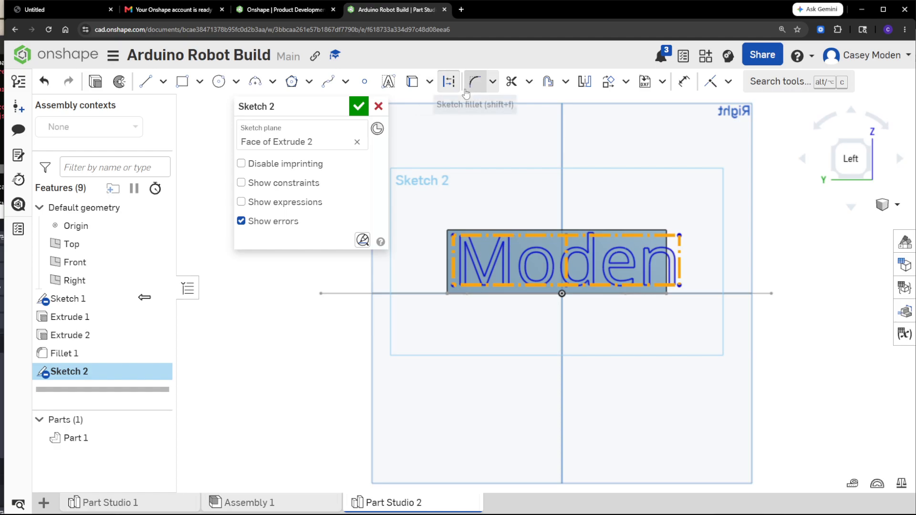
{"action": "left_click", "coordinate": [778, 271]}
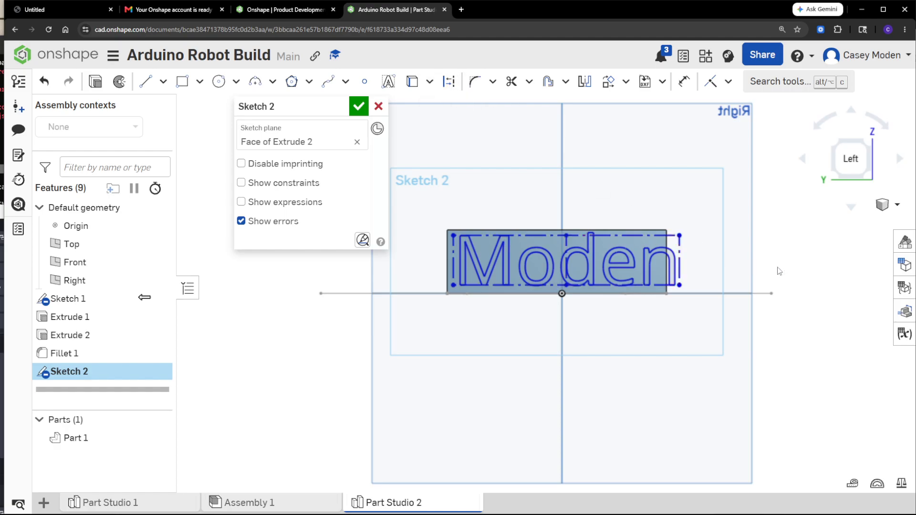
{"action": "left_click", "coordinate": [594, 265]}
{"action": "middle_click_drag", "start_coordinate": [790, 237], "coordinate": [748, 286]}
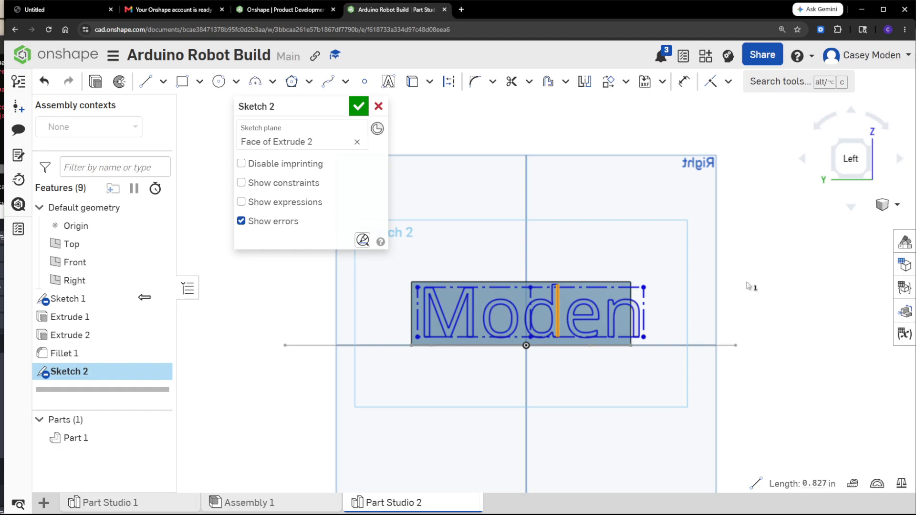
{"action": "scroll", "coordinate": [748, 287], "scroll_direction": "up", "scroll_amount": 2}
{"action": "scroll", "coordinate": [748, 286], "scroll_direction": "down", "scroll_amount": 3}
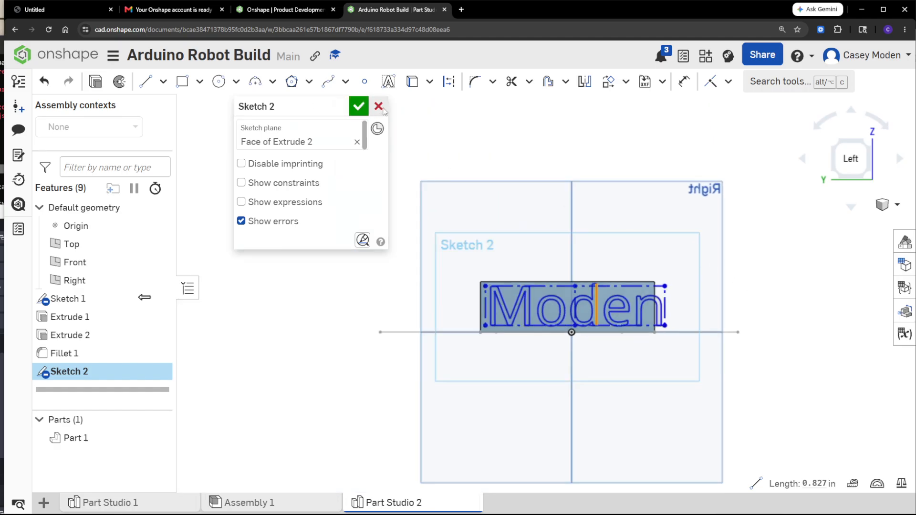
{"action": "left_click", "coordinate": [529, 130]}
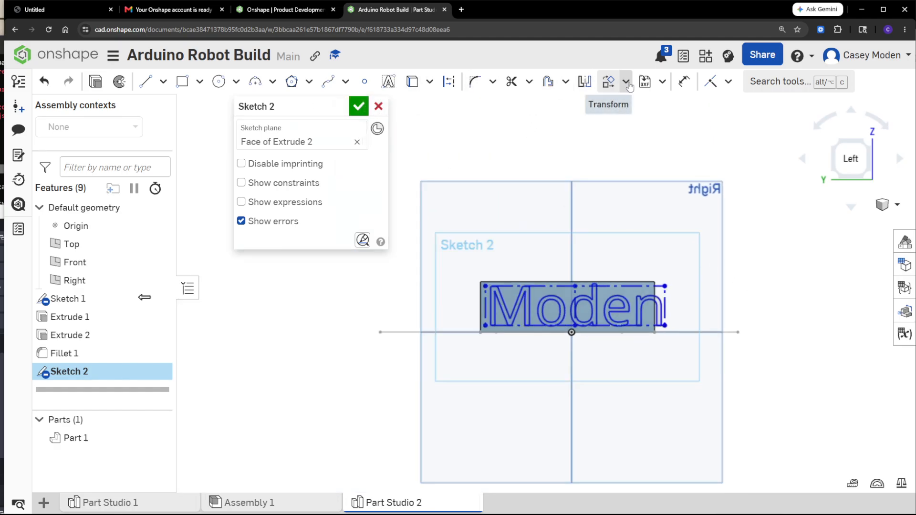
Scale the surname text down with Transform to a factor of about 0.872 so it fits the nameplate face.
{"action": "left_click", "coordinate": [609, 82]}
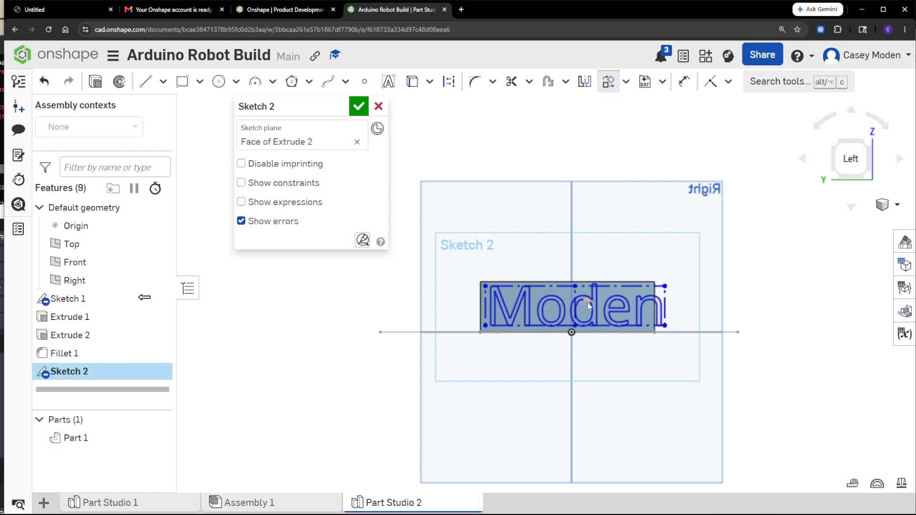
{"action": "left_click", "coordinate": [580, 299]}
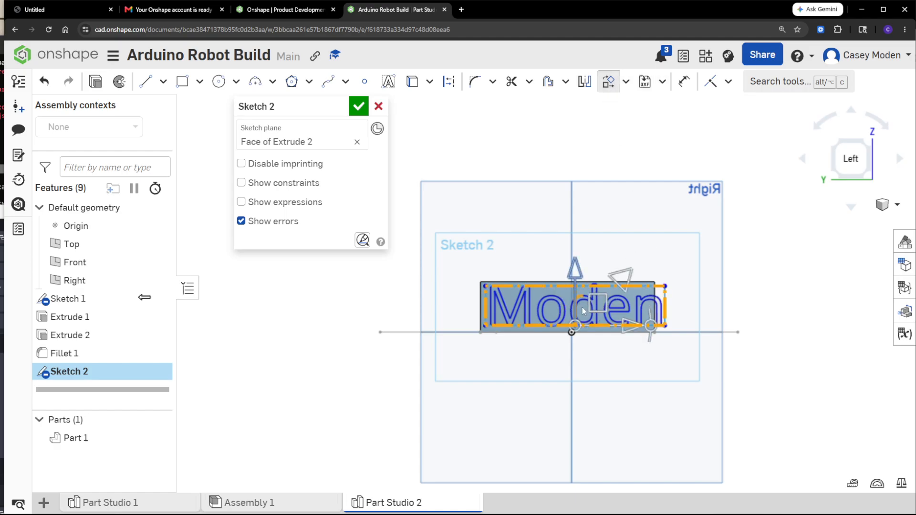
{"action": "left_click_drag", "start_coordinate": [619, 280], "coordinate": [618, 284]}
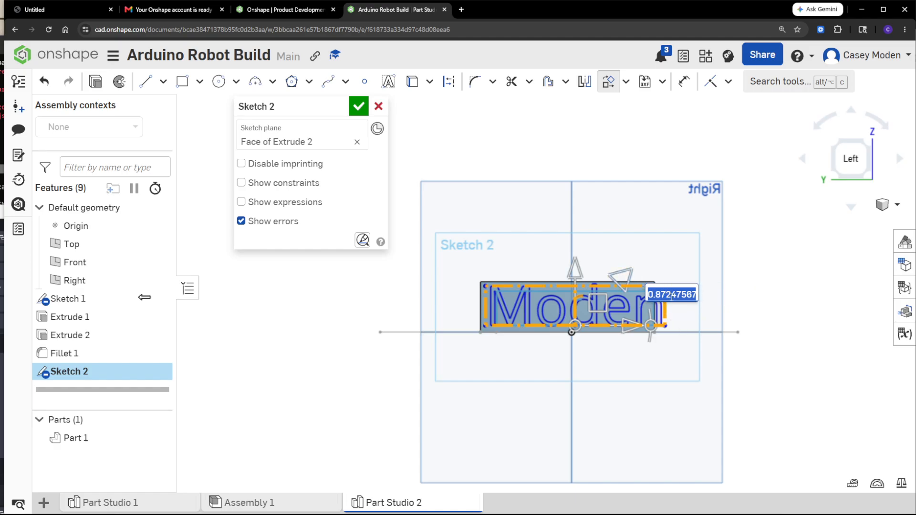
{"action": "middle_click_drag", "start_coordinate": [765, 324], "coordinate": [740, 336]}
{"action": "left_click", "coordinate": [747, 332]}
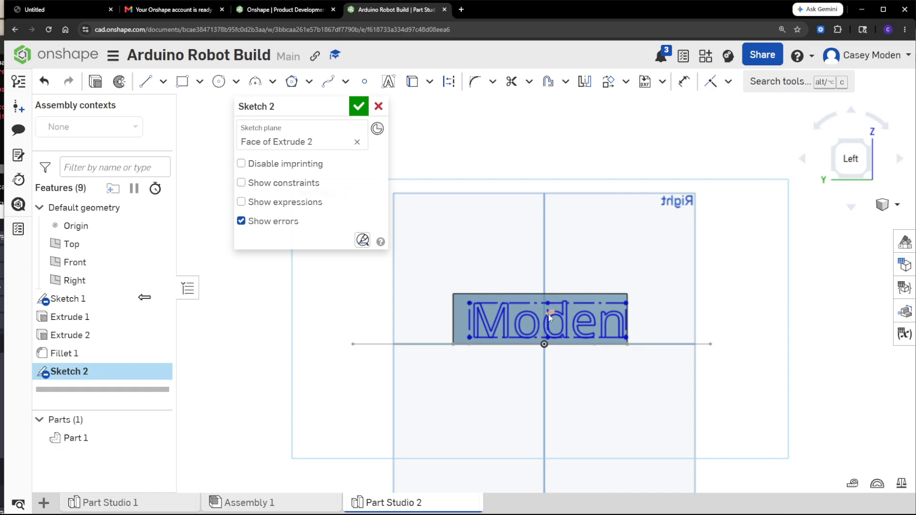
Move the scaled surname text so it sits centered on the upright face.
{"action": "left_click", "coordinate": [548, 322]}
{"action": "key", "text": "d"}
{"action": "left_click", "coordinate": [804, 273]}
{"action": "mouse_move", "coordinate": [590, 304]}
{"action": "left_mouse_down"}
{"action": "mouse_move", "coordinate": [574, 304]}
{"action": "mouse_move", "coordinate": [583, 303]}
{"action": "left_mouse_up"}
{"action": "mouse_move", "coordinate": [810, 335]}
{"action": "right_mouse_down"}
{"action": "mouse_move", "coordinate": [783, 328]}
{"action": "mouse_move", "coordinate": [777, 348]}
{"action": "mouse_move", "coordinate": [793, 340]}
{"action": "right_mouse_up"}
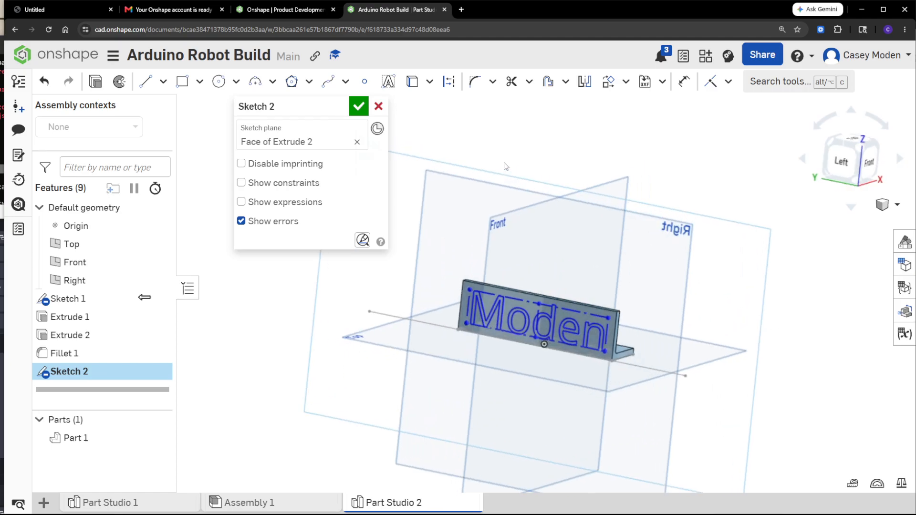
Start a blind extrude of the lettering sketch and set it to remove material from the nameplate.
{"action": "left_click", "coordinate": [96, 81]}
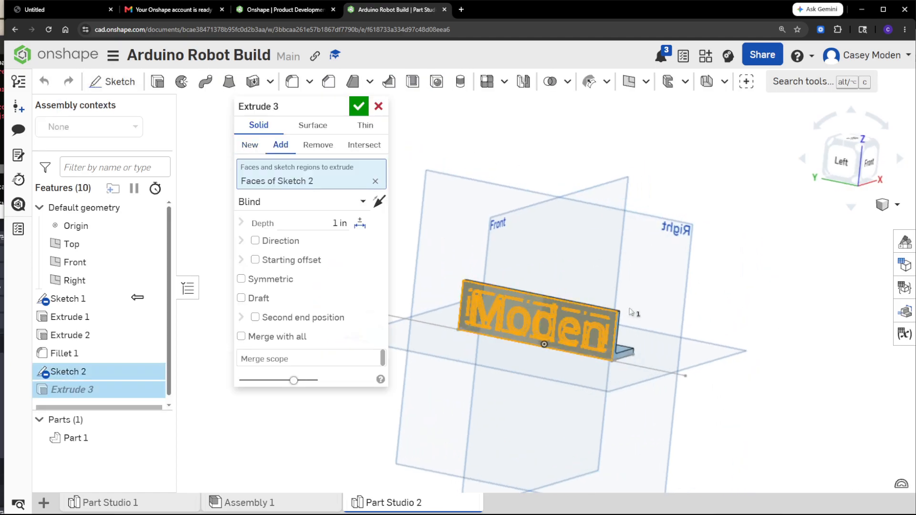
{"action": "scroll", "coordinate": [631, 312], "scroll_direction": "up", "scroll_amount": 5}
{"action": "scroll", "coordinate": [580, 285], "scroll_direction": "down", "scroll_amount": 5}
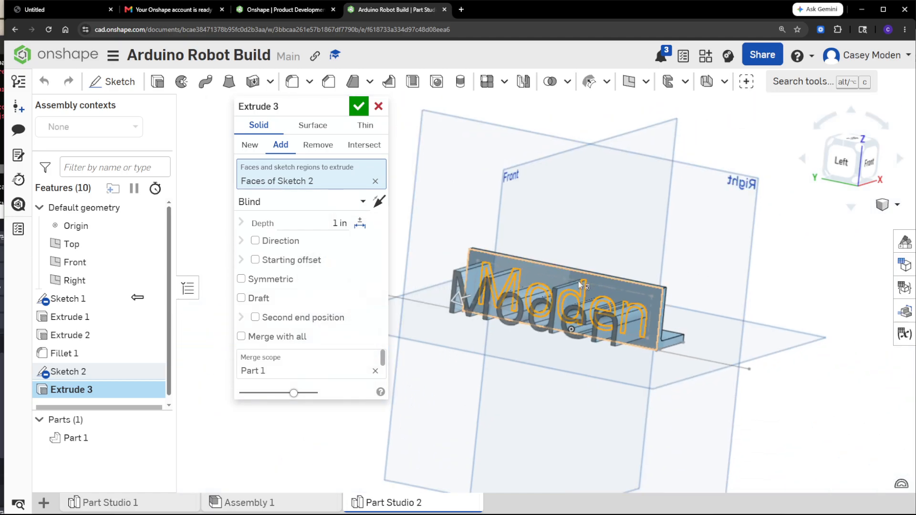
{"action": "right_click_drag", "start_coordinate": [580, 285], "coordinate": [616, 255]}
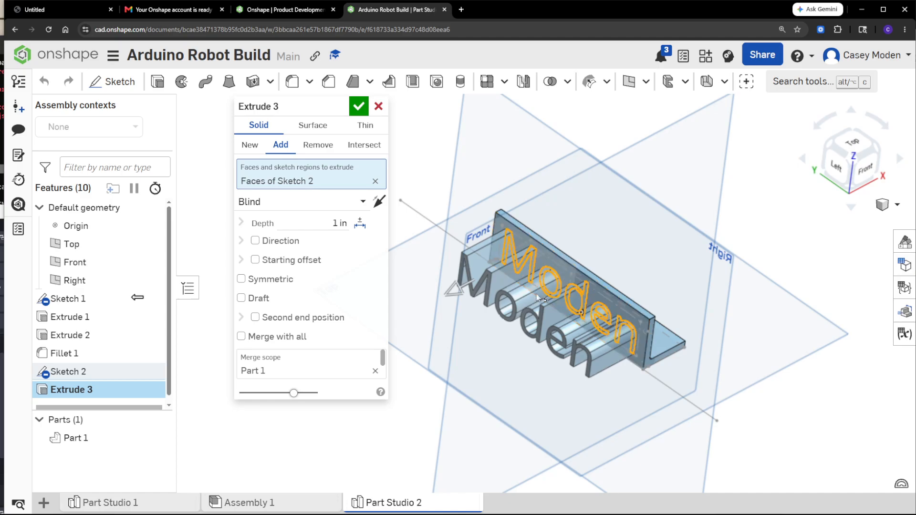
{"action": "left_click", "coordinate": [317, 151]}
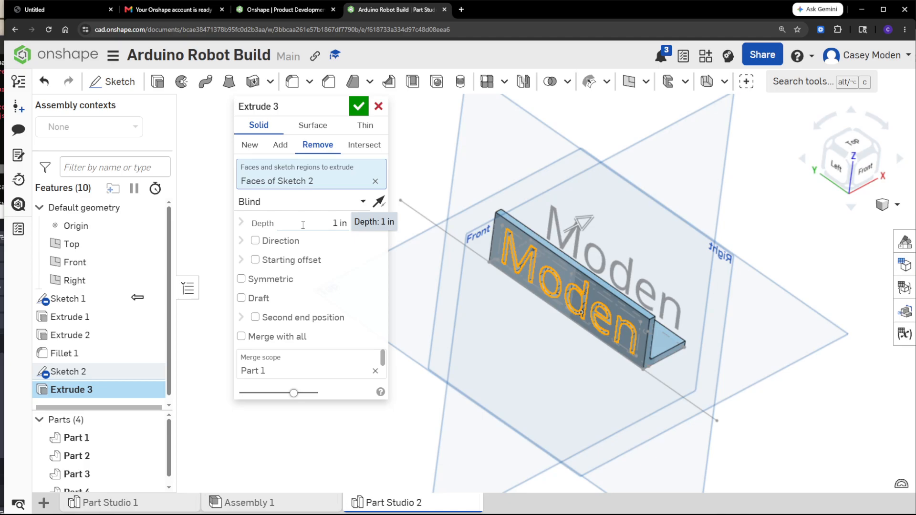
Set the lettering cut's depth to 0.05 in and accept the extrude.
{"action": "right_click_drag", "start_coordinate": [788, 305], "coordinate": [673, 353]}
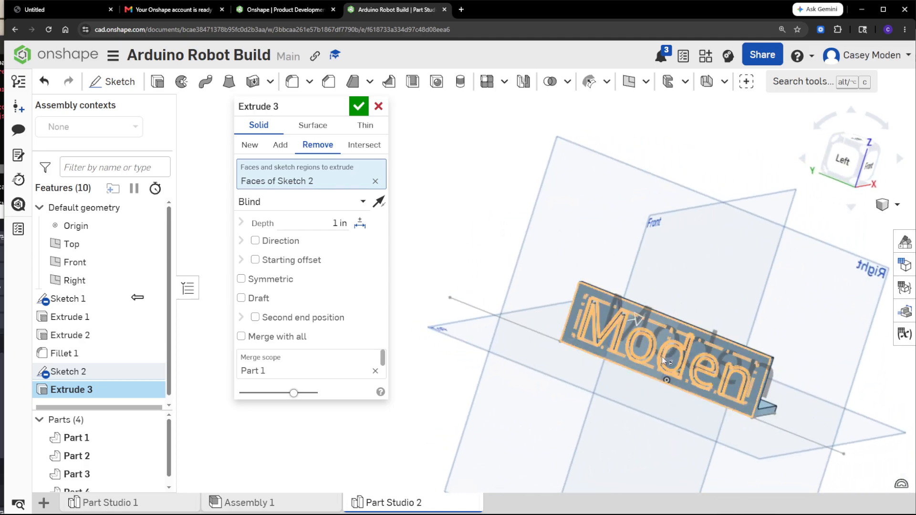
{"action": "left_click", "coordinate": [333, 223]}
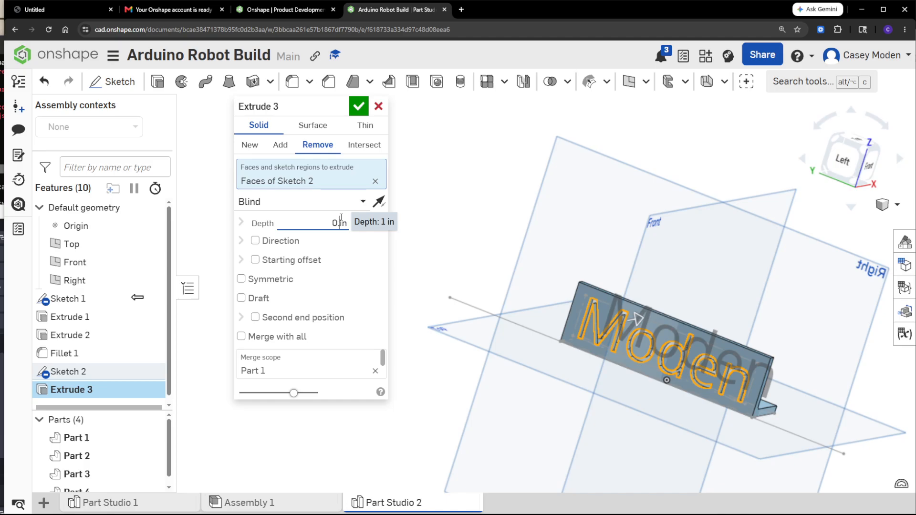
{"action": "key", "text": "Return"}
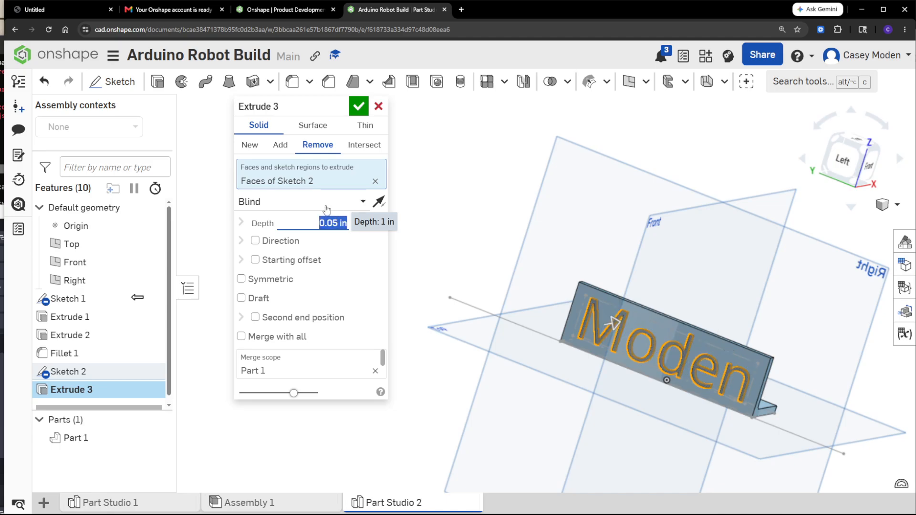
{"action": "scroll", "coordinate": [668, 340], "scroll_direction": "down", "scroll_amount": 5}
{"action": "mouse_move", "coordinate": [667, 337]}
{"action": "right_mouse_down"}
{"action": "mouse_move", "coordinate": [722, 371]}
{"action": "mouse_move", "coordinate": [663, 337]}
{"action": "right_mouse_up"}
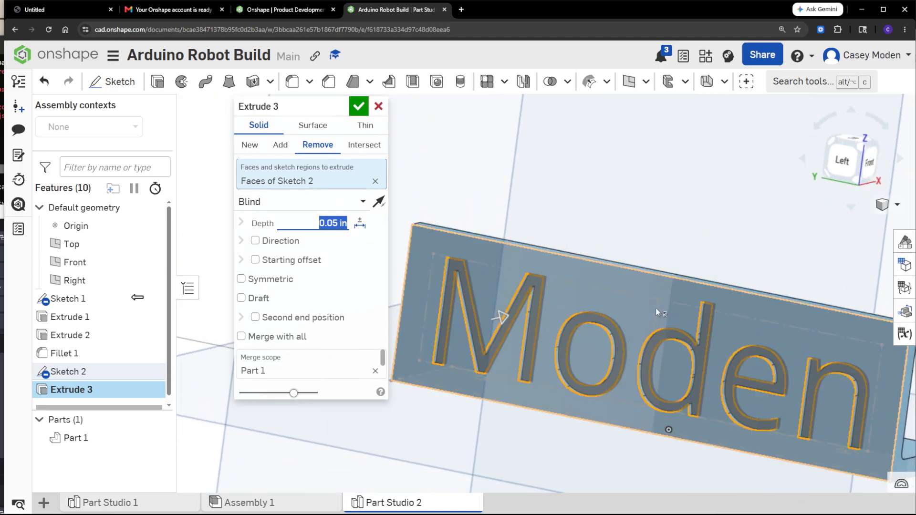
{"action": "right_click_drag", "start_coordinate": [757, 273], "coordinate": [625, 365]}
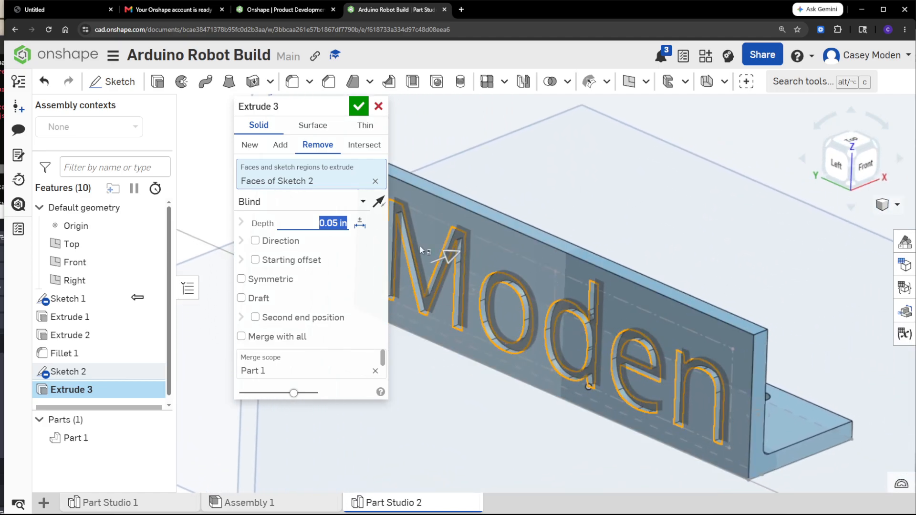
{"action": "left_click", "coordinate": [360, 106]}
Rename the finished part to "Name plate".
{"action": "right_click_drag", "start_coordinate": [478, 374], "coordinate": [495, 250]}
{"action": "scroll", "coordinate": [530, 335], "scroll_direction": "up", "scroll_amount": 3}
{"action": "scroll", "coordinate": [530, 335], "scroll_direction": "down", "scroll_amount": 5}
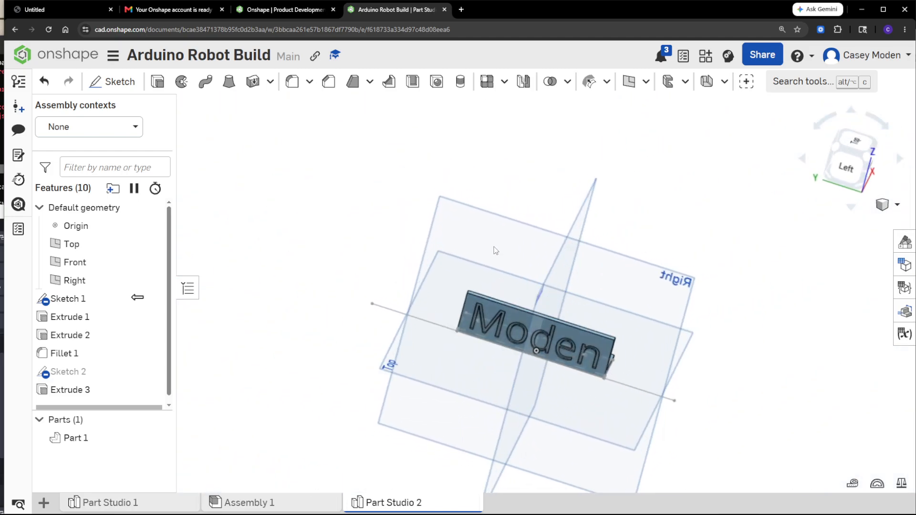
{"action": "right_click", "coordinate": [84, 438]}
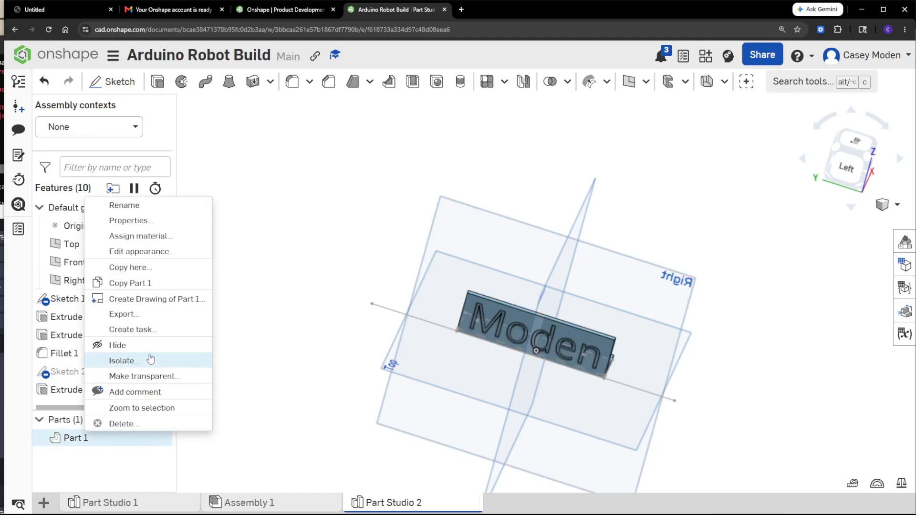
{"action": "left_click", "coordinate": [159, 204]}
{"action": "type", "text": "N"}
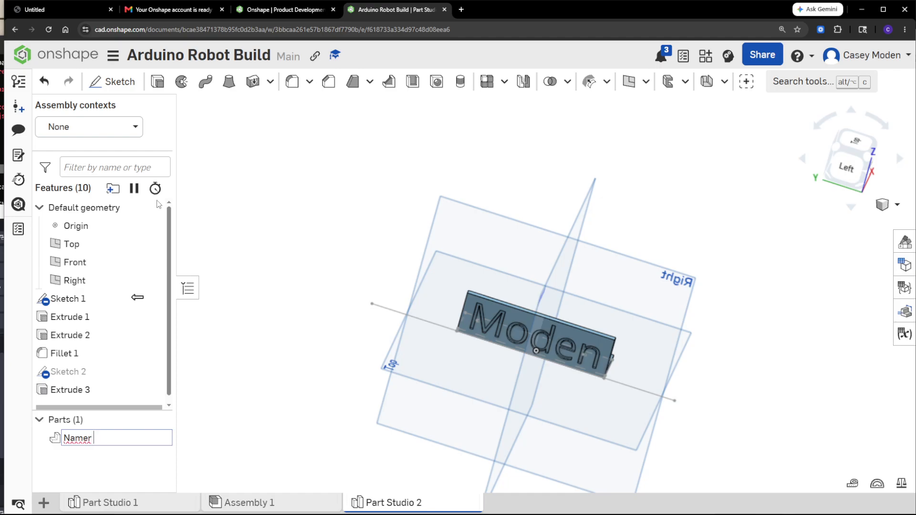
{"action": "type", "text": "ame plate"}
{"action": "key", "text": "Return"}
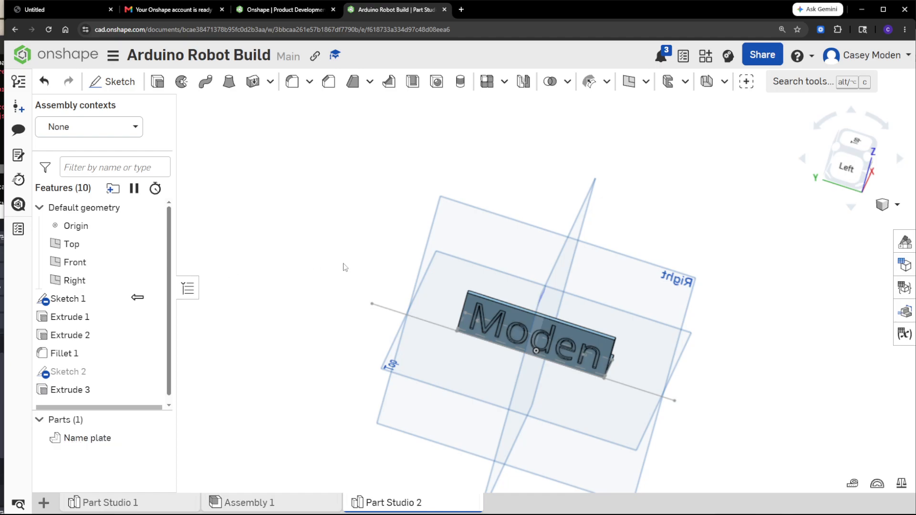
Insert the Name plate part from Part Studio 2 into Assembly 1, placing it beside the robot.
{"action": "right_click_drag", "start_coordinate": [272, 382], "coordinate": [354, 361]}
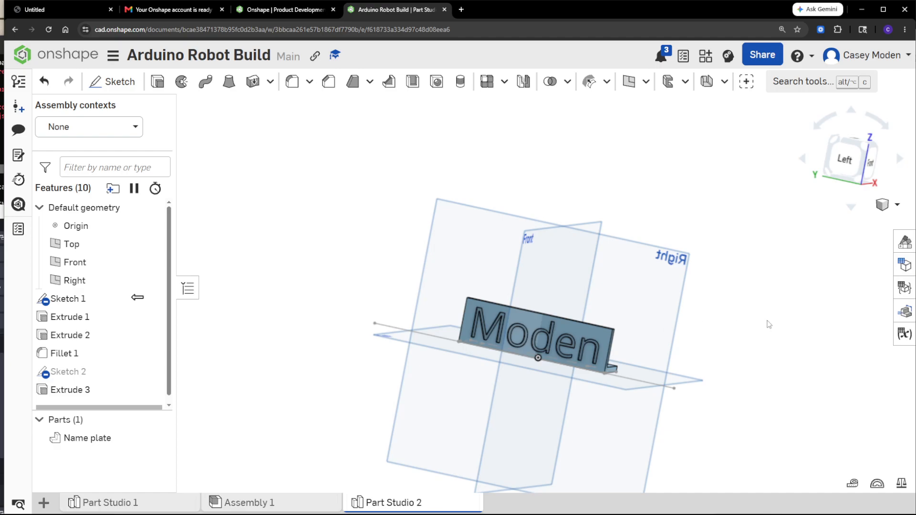
{"action": "middle_click_drag", "start_coordinate": [769, 324], "coordinate": [685, 326]}
{"action": "left_click", "coordinate": [267, 503]}
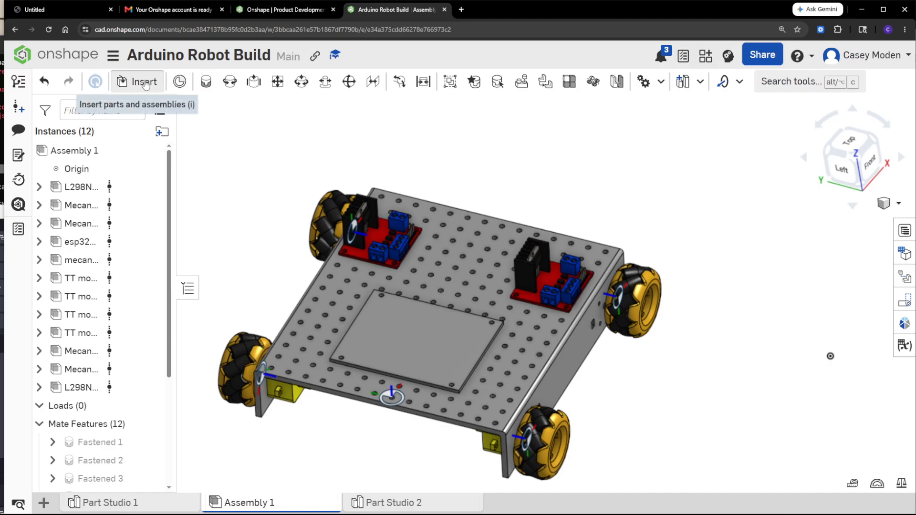
{"action": "left_click", "coordinate": [144, 82]}
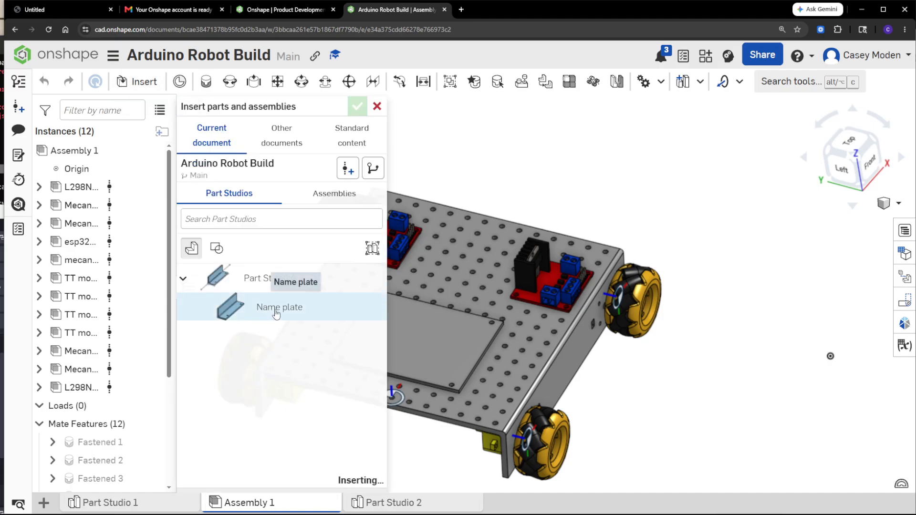
{"action": "left_click", "coordinate": [783, 389]}
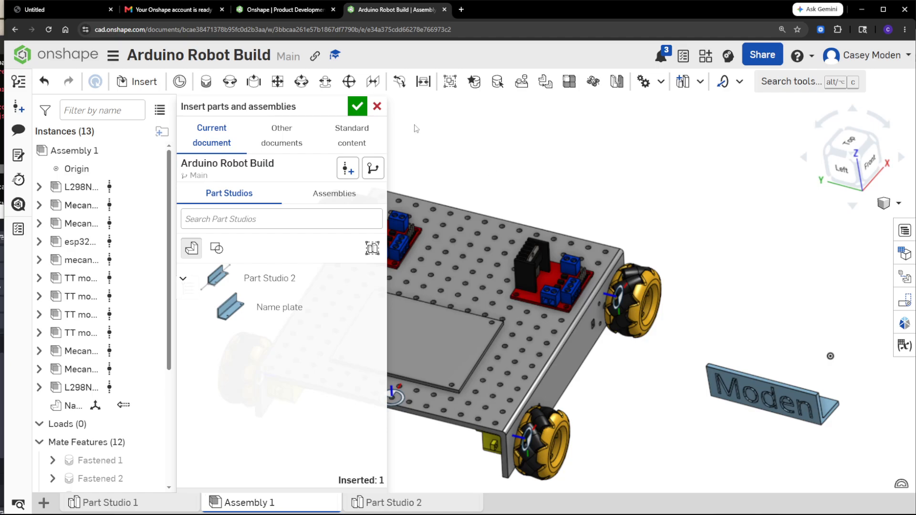
{"action": "left_click", "coordinate": [356, 106]}
Add a Fastened mate from a hole on the name plate's underside to a chassis hole near the front edge.
{"action": "left_click", "coordinate": [207, 83]}
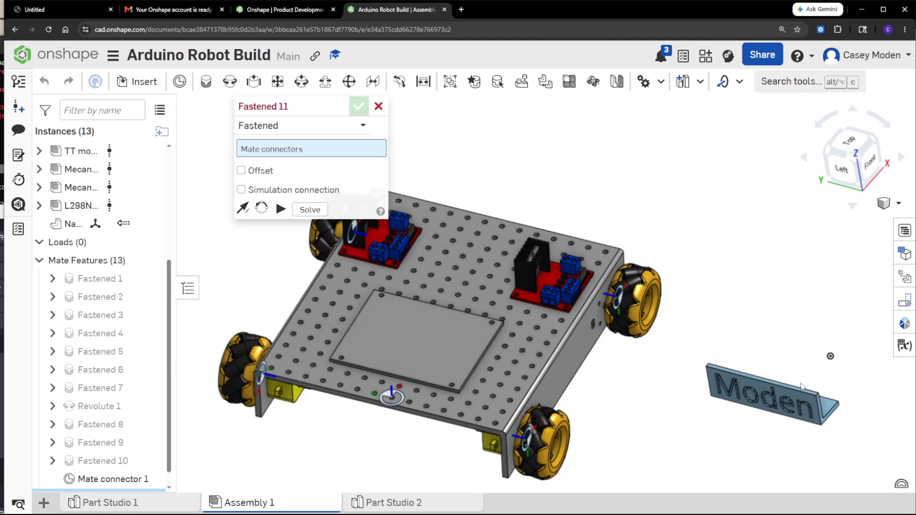
{"action": "right_click_drag", "start_coordinate": [843, 439], "coordinate": [791, 360]}
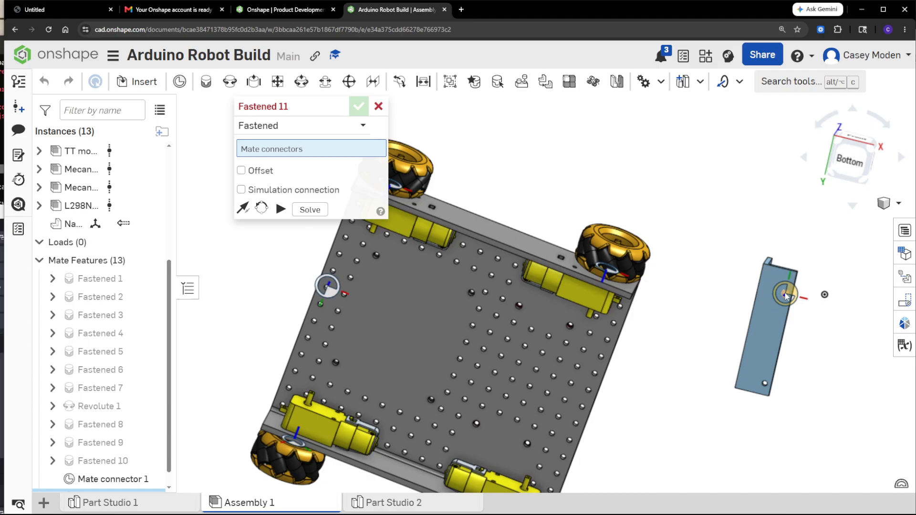
{"action": "left_click", "coordinate": [764, 285]}
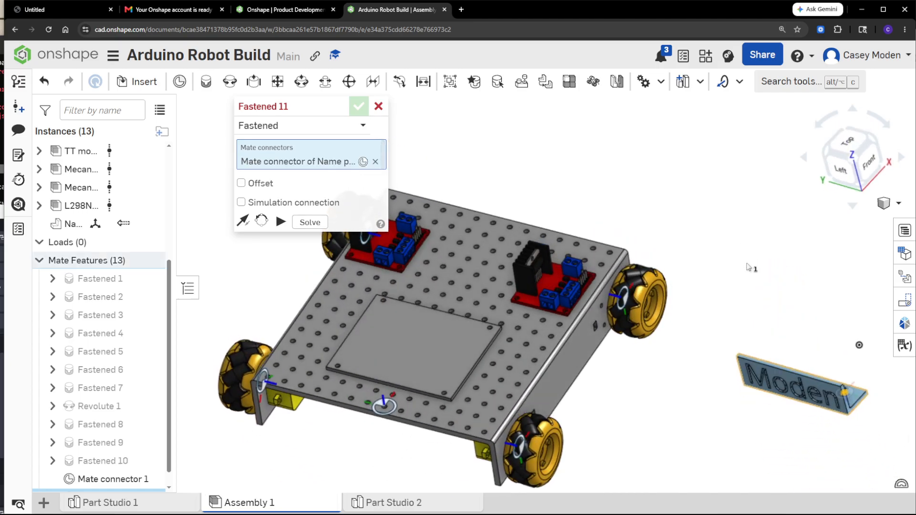
{"action": "left_click", "coordinate": [457, 411]}
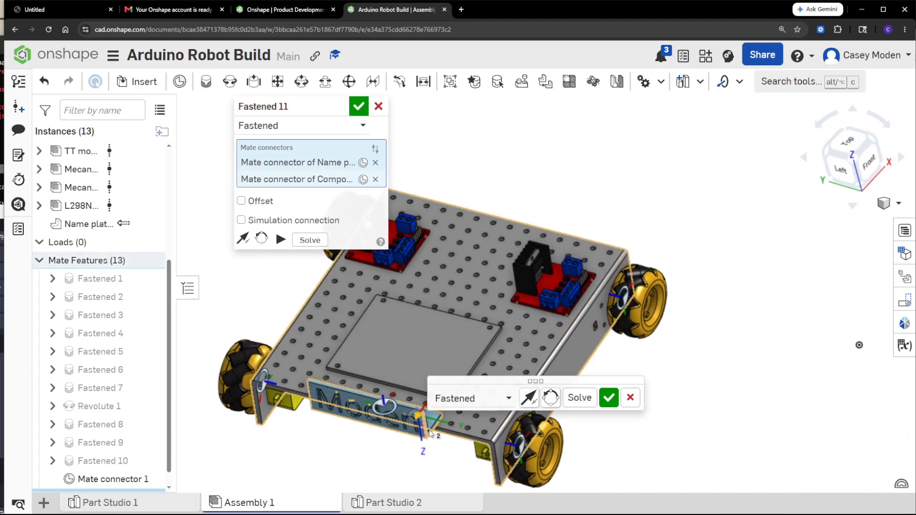
{"action": "right_click_drag", "start_coordinate": [571, 480], "coordinate": [587, 409]}
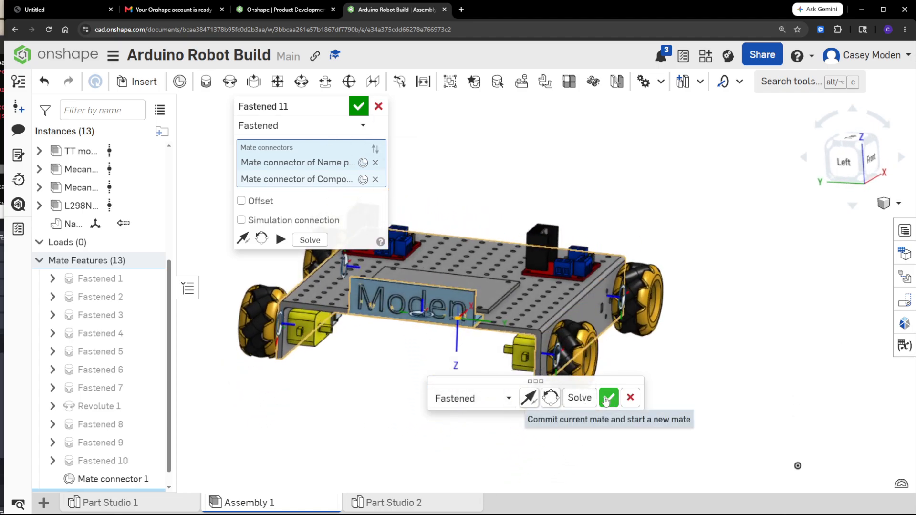
{"action": "left_click", "coordinate": [607, 400]}
{"action": "right_click_drag", "start_coordinate": [683, 368], "coordinate": [444, 311]}
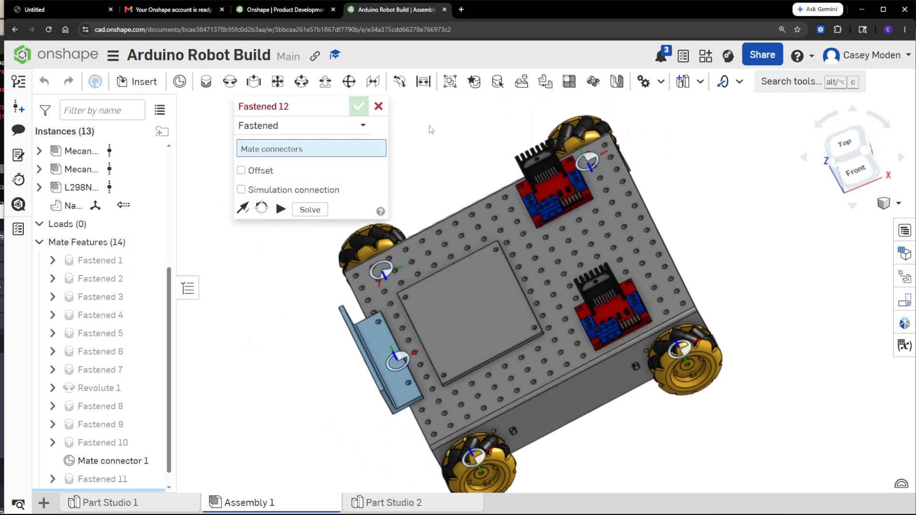
{"action": "left_click", "coordinate": [379, 107]}
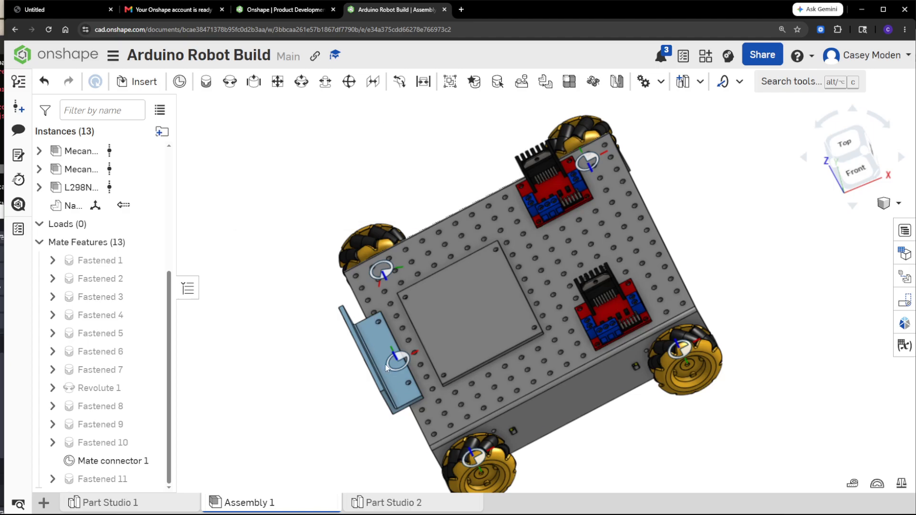
Edit the name plate's Fastened mate, replacing its chassis mate connector with a hole farther in from the front edge.
{"action": "right_click", "coordinate": [112, 478]}
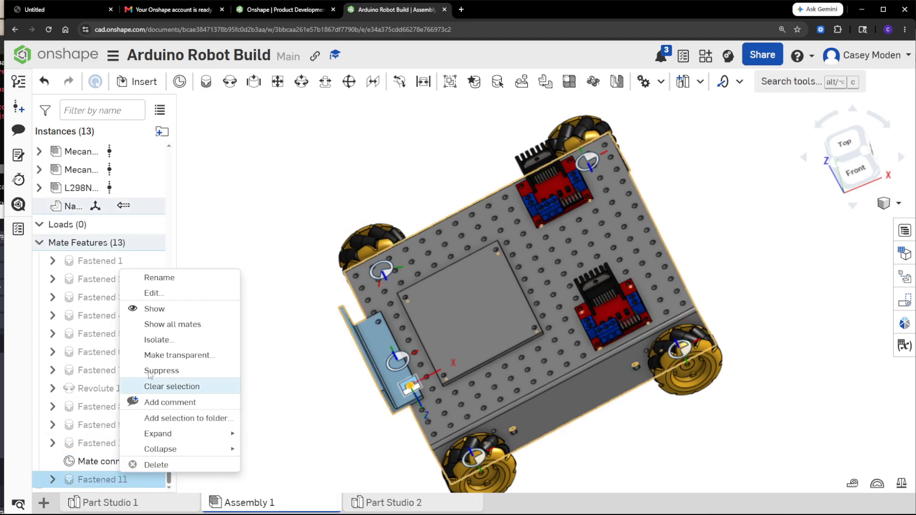
{"action": "left_click", "coordinate": [167, 293]}
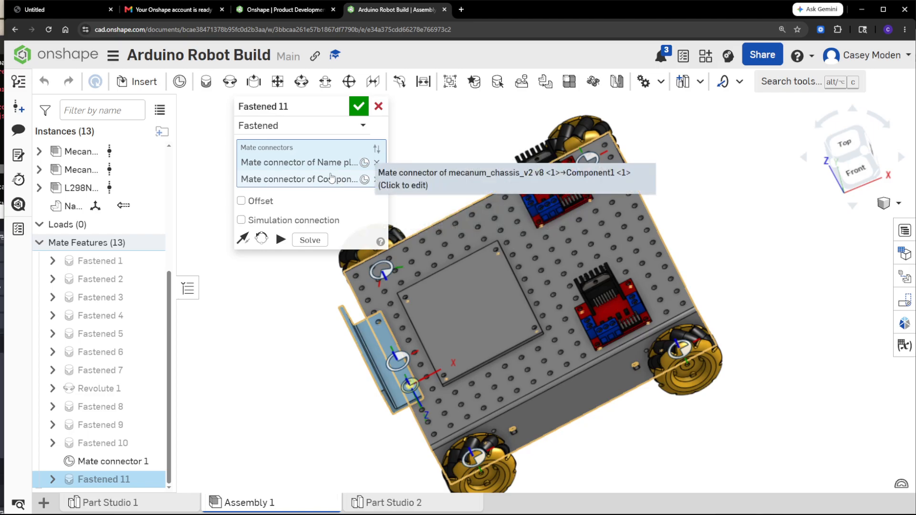
{"action": "left_click", "coordinate": [377, 179]}
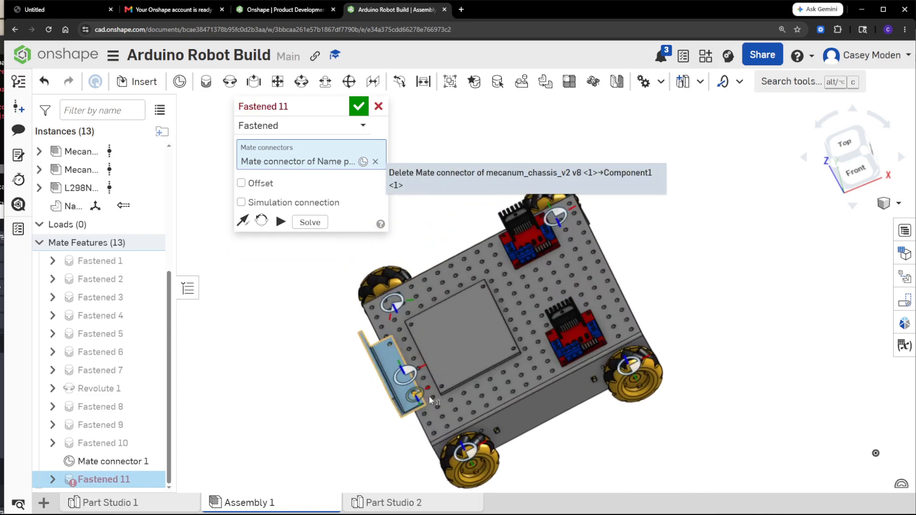
{"action": "scroll", "coordinate": [429, 397], "scroll_direction": "up", "scroll_amount": 5}
{"action": "left_click", "coordinate": [422, 369]}
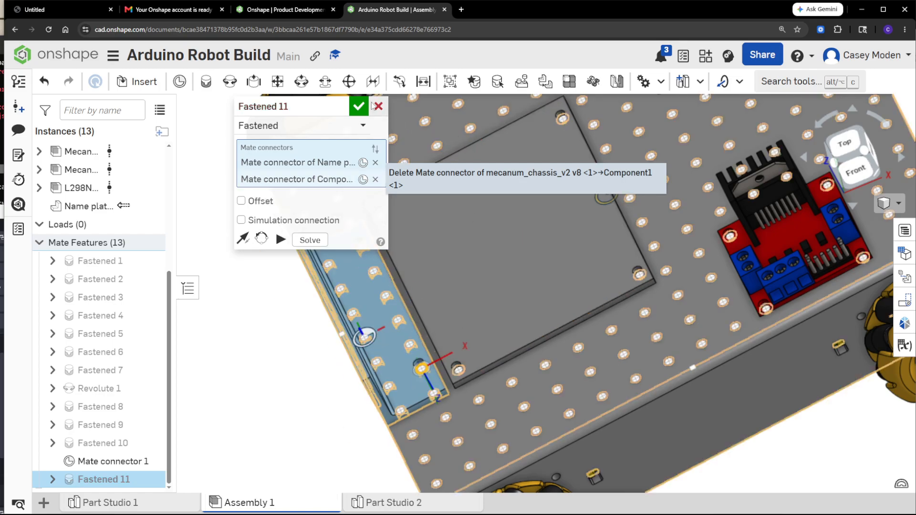
{"action": "key", "text": "Return"}
{"action": "scroll", "coordinate": [463, 408], "scroll_direction": "down", "scroll_amount": 10}
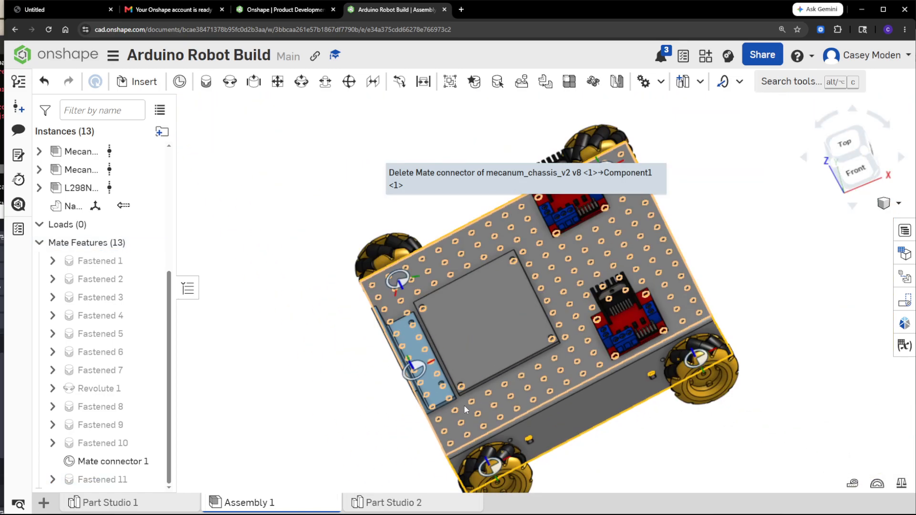
{"action": "scroll", "coordinate": [462, 407], "scroll_direction": "down", "scroll_amount": 3}
{"action": "right_click_drag", "start_coordinate": [296, 396], "coordinate": [363, 351]}
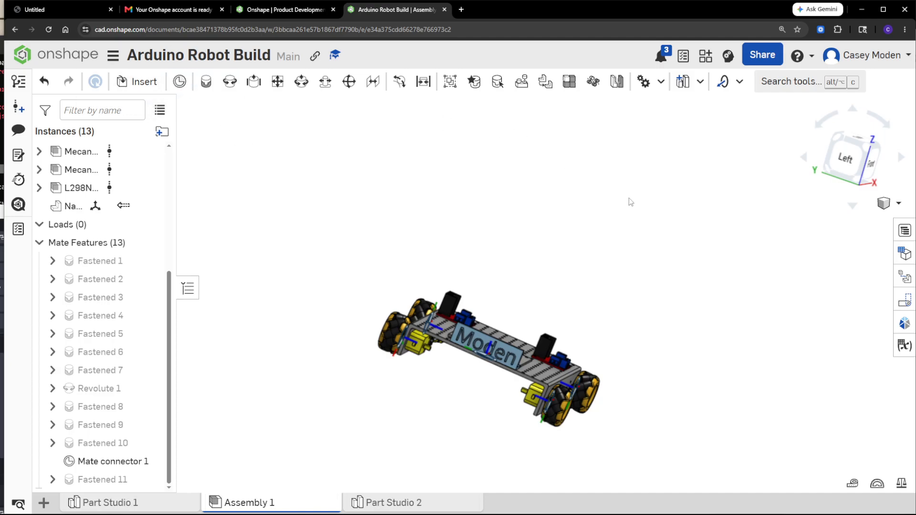
Inspect the fastened name plate on the robot chassis and the mounting holes of the nearby L298N motor driver board.
{"action": "middle_click_drag", "start_coordinate": [627, 232], "coordinate": [609, 227]}
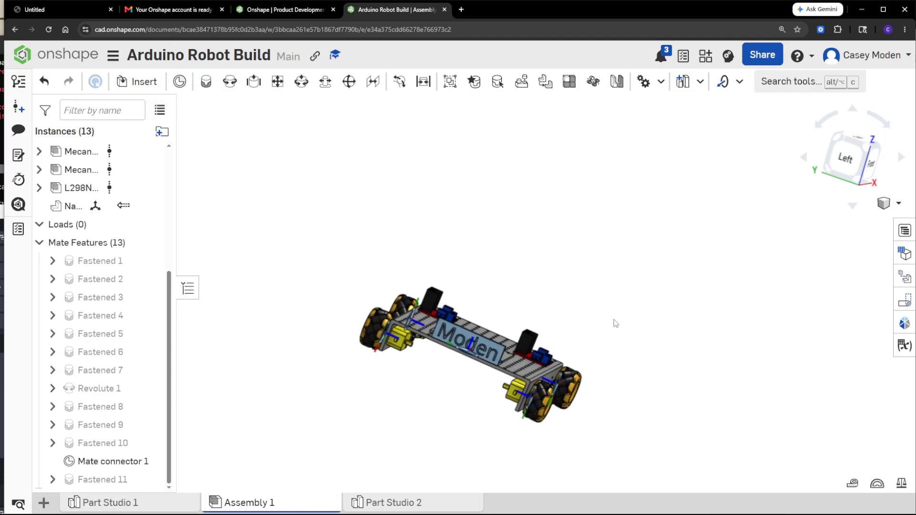
{"action": "right_click_drag", "start_coordinate": [620, 281], "coordinate": [611, 291]}
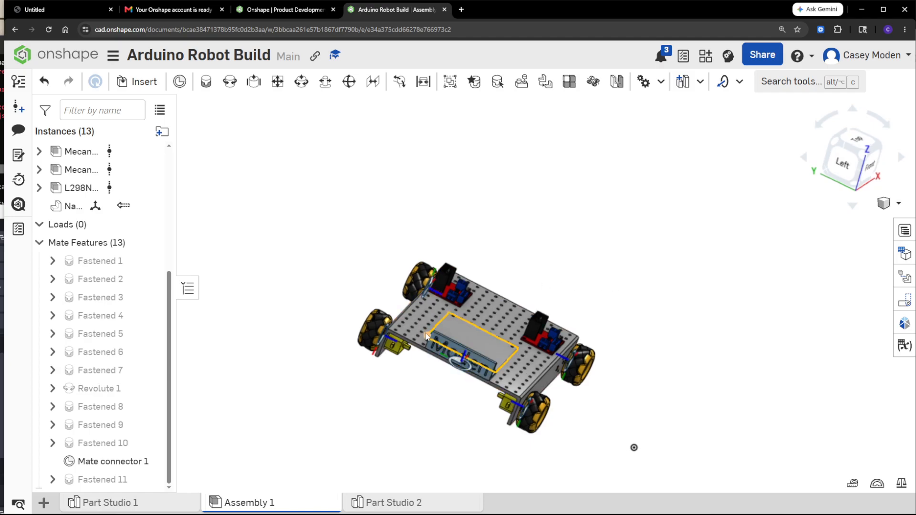
{"action": "right_click_drag", "start_coordinate": [664, 243], "coordinate": [675, 220]}
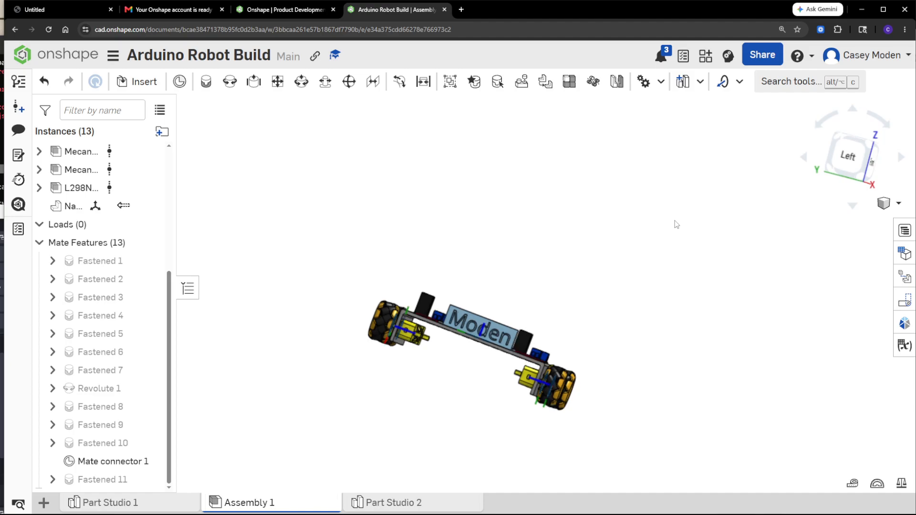
{"action": "mouse_move", "coordinate": [675, 220]}
{"action": "right_mouse_down"}
{"action": "mouse_move", "coordinate": [663, 236]}
{"action": "mouse_move", "coordinate": [669, 230]}
{"action": "right_mouse_up"}
{"action": "scroll", "coordinate": [555, 325], "scroll_direction": "up", "scroll_amount": 3}
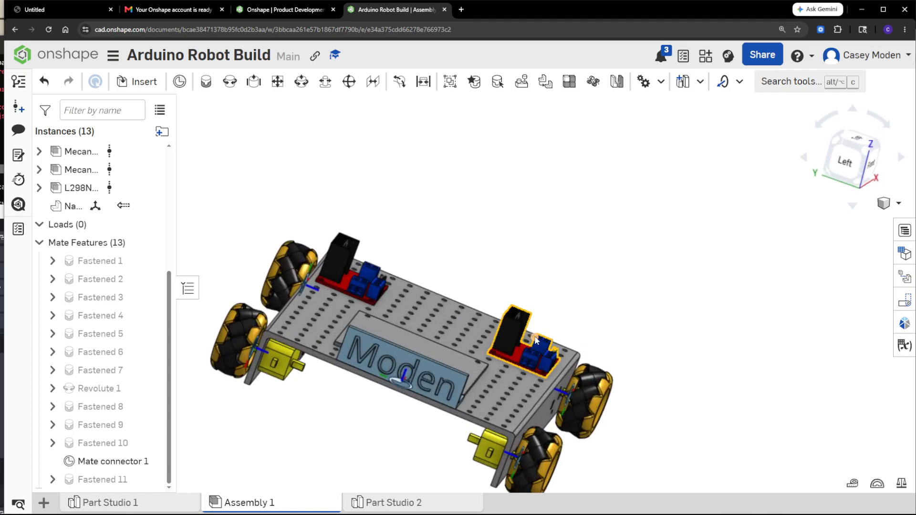
{"action": "scroll", "coordinate": [535, 340], "scroll_direction": "up", "scroll_amount": 10}
{"action": "right_click_drag", "start_coordinate": [461, 327], "coordinate": [470, 326]}
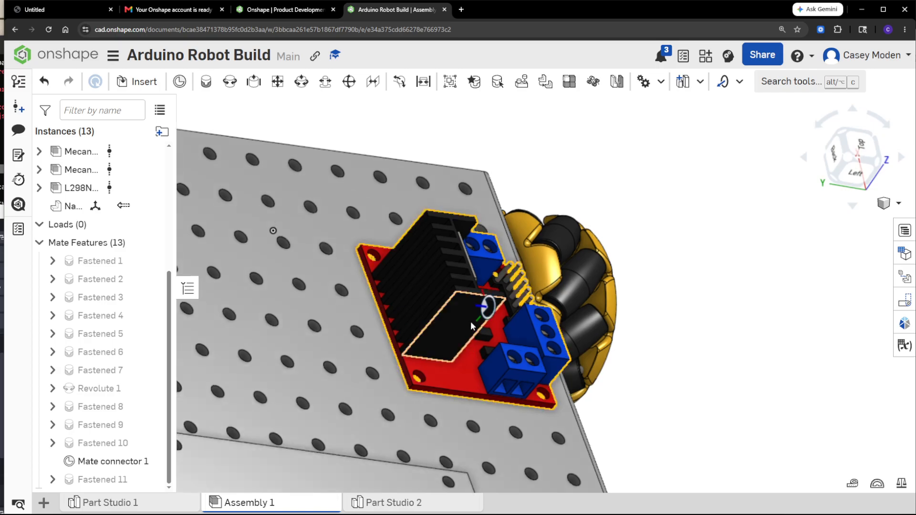
{"action": "right_click_drag", "start_coordinate": [456, 221], "coordinate": [476, 206]}
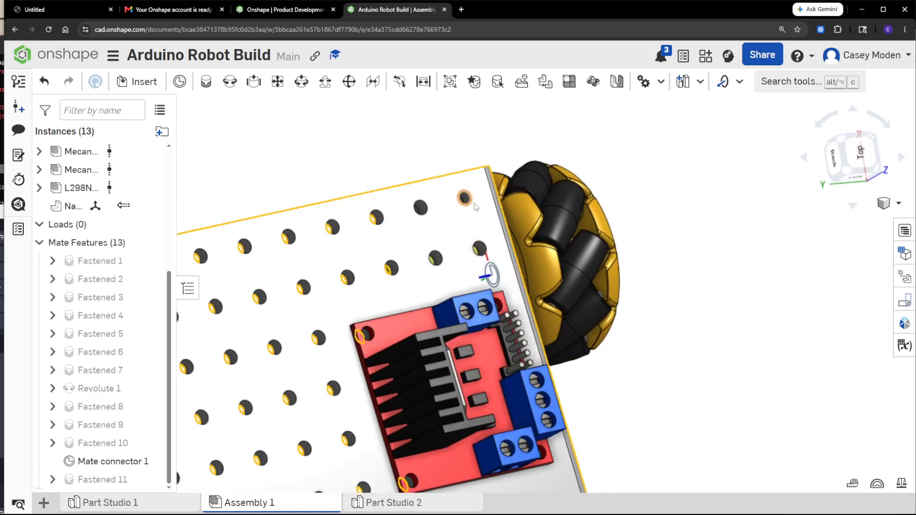
{"action": "right_click_drag", "start_coordinate": [645, 420], "coordinate": [623, 371]}
{"action": "middle_click_drag", "start_coordinate": [623, 371], "coordinate": [648, 139]}
{"action": "scroll", "coordinate": [551, 285], "scroll_direction": "down", "scroll_amount": 6}
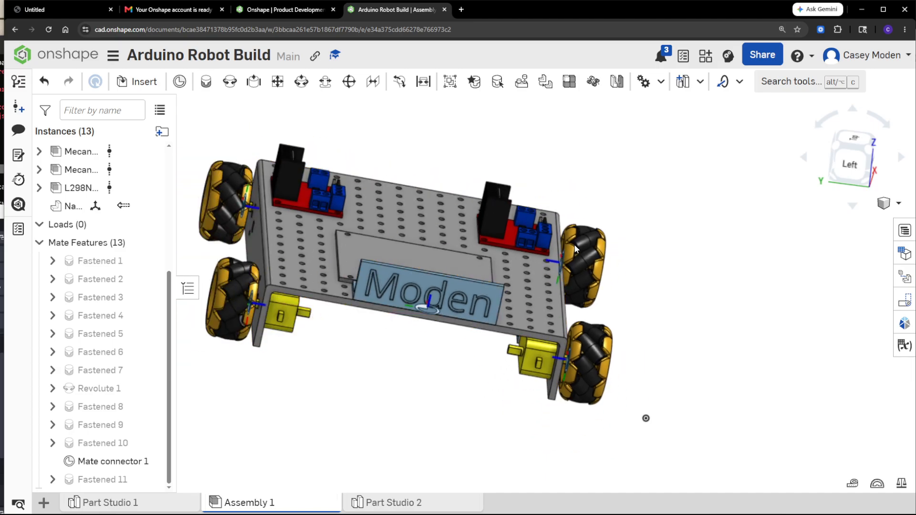
Examine the chassis hole pattern from above and from the underside around the motors, ending on a view of the whole robot.
{"action": "right_click_drag", "start_coordinate": [645, 418], "coordinate": [727, 135]}
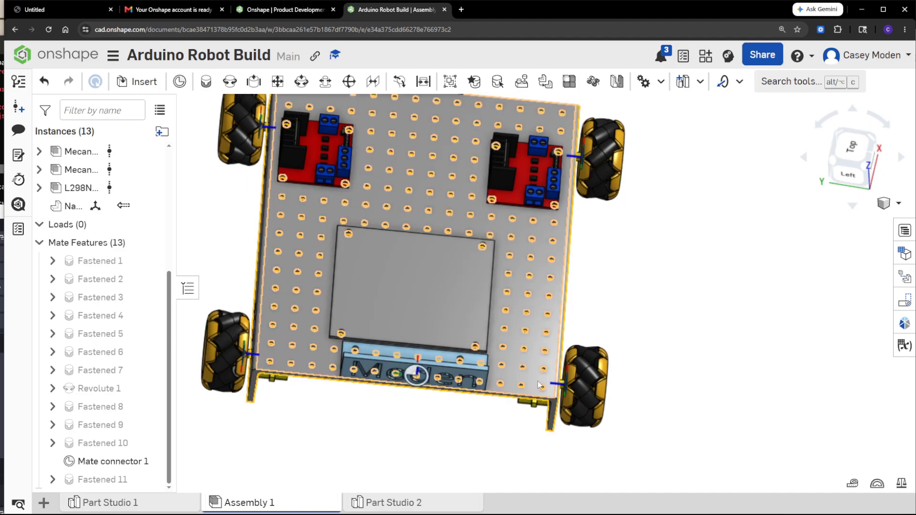
{"action": "right_click_drag", "start_coordinate": [537, 382], "coordinate": [556, 287]}
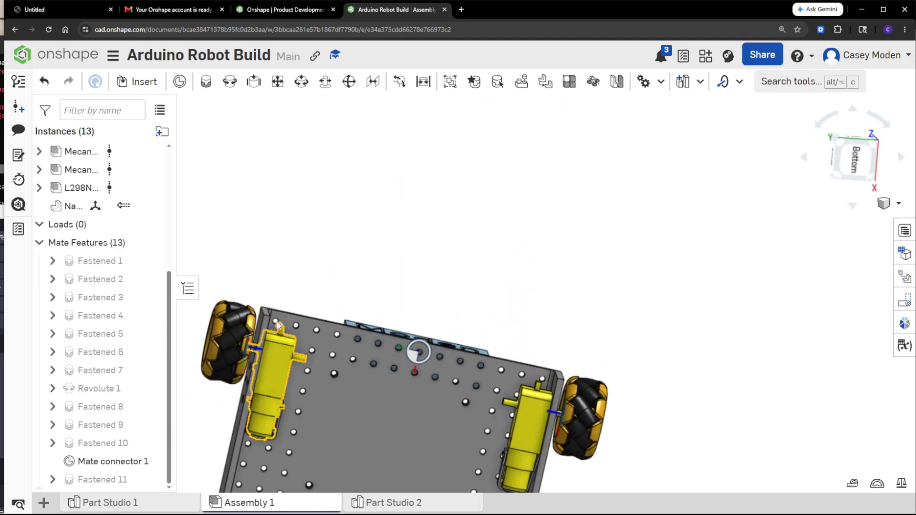
{"action": "middle_click_drag", "start_coordinate": [514, 412], "coordinate": [583, 54]}
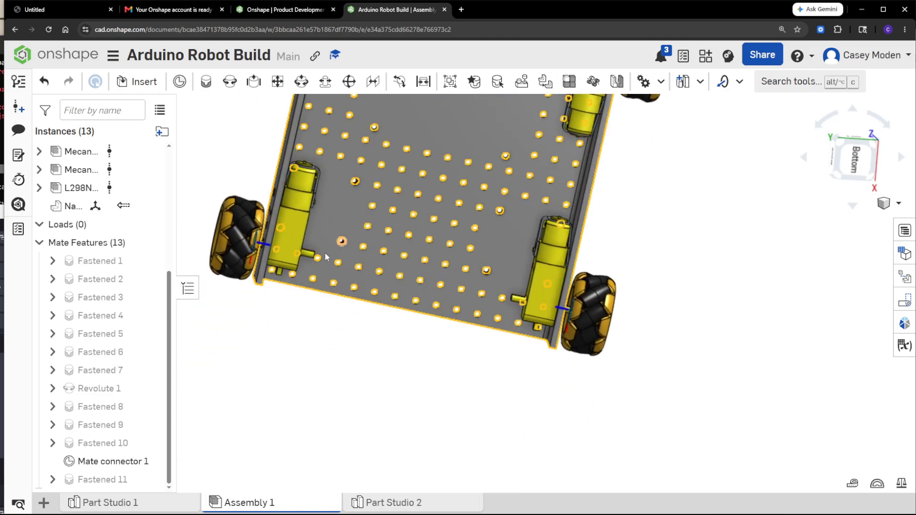
{"action": "right_click_drag", "start_coordinate": [277, 275], "coordinate": [279, 280]}
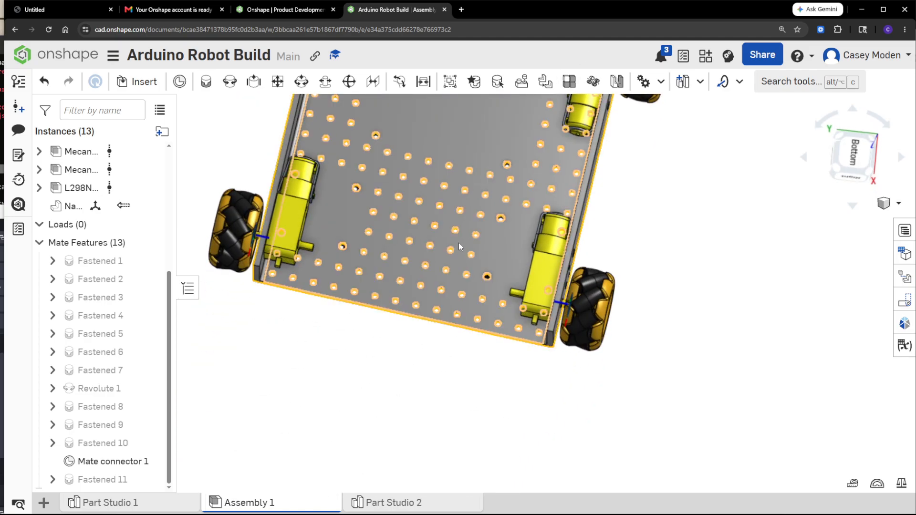
{"action": "right_click_drag", "start_coordinate": [459, 242], "coordinate": [593, 370]}
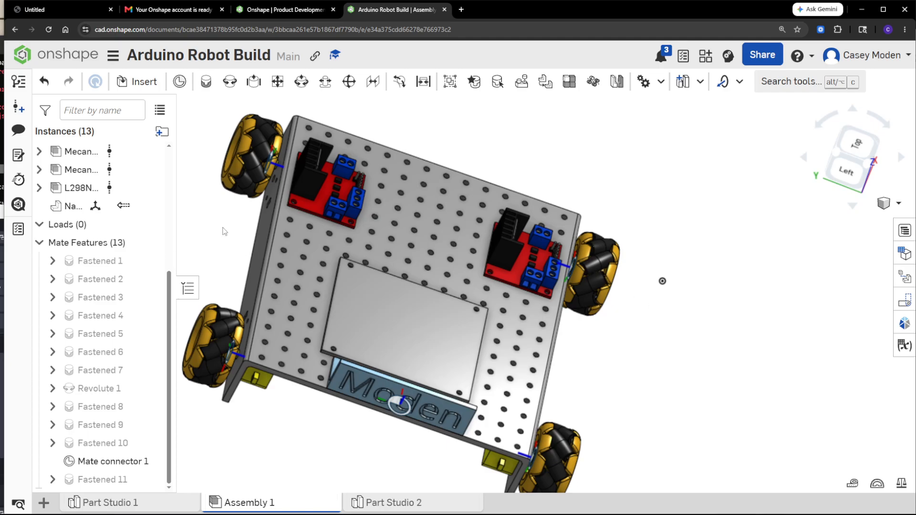
{"action": "left_click", "coordinate": [2, 334]}
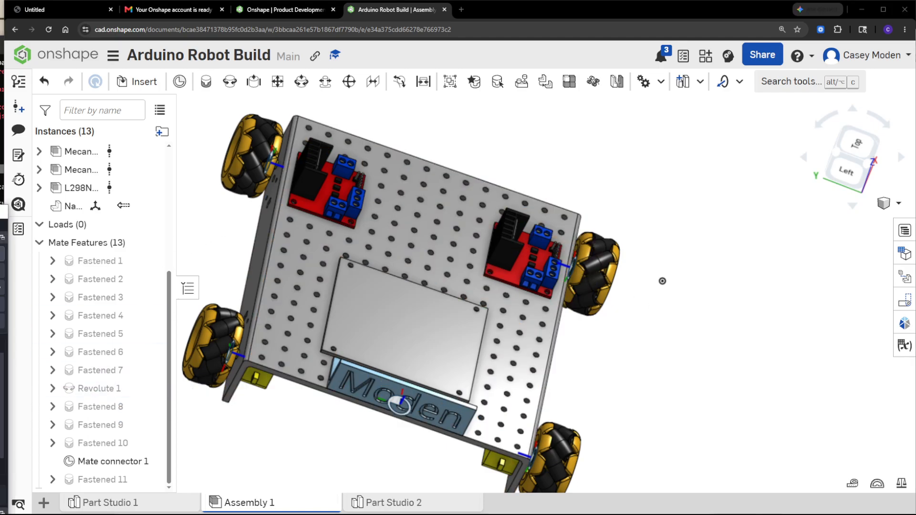